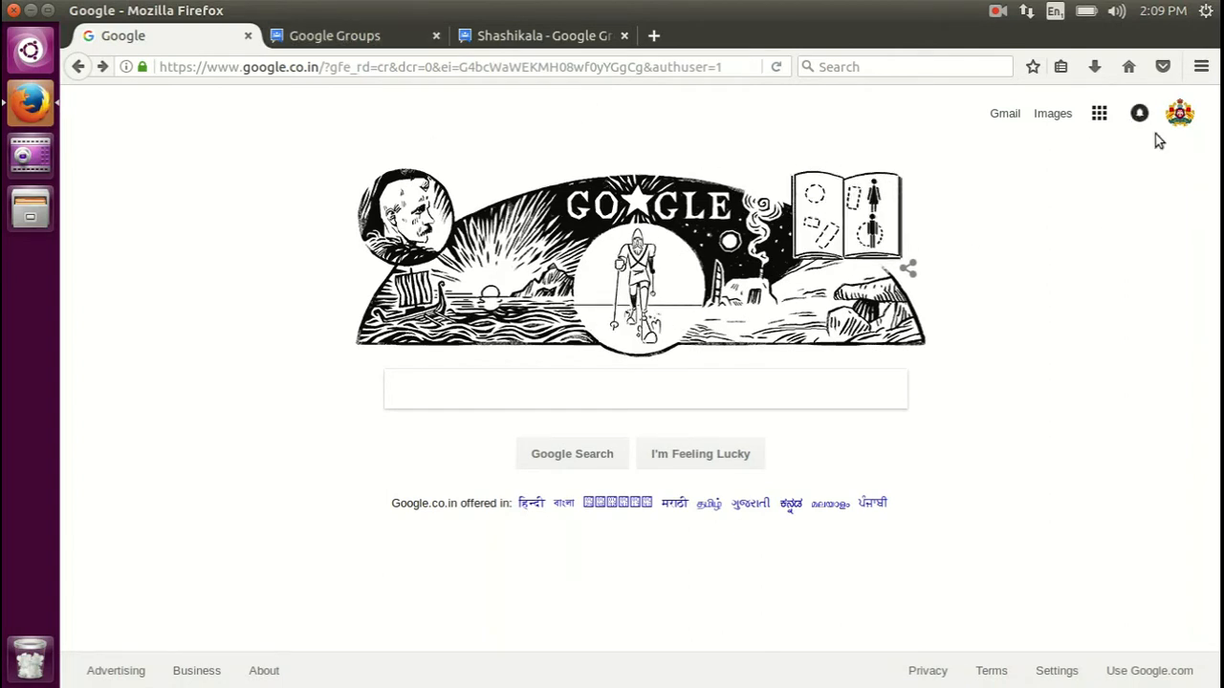
Find Google Groups in Google's full product list and close the product page.
left_click(1100, 115)
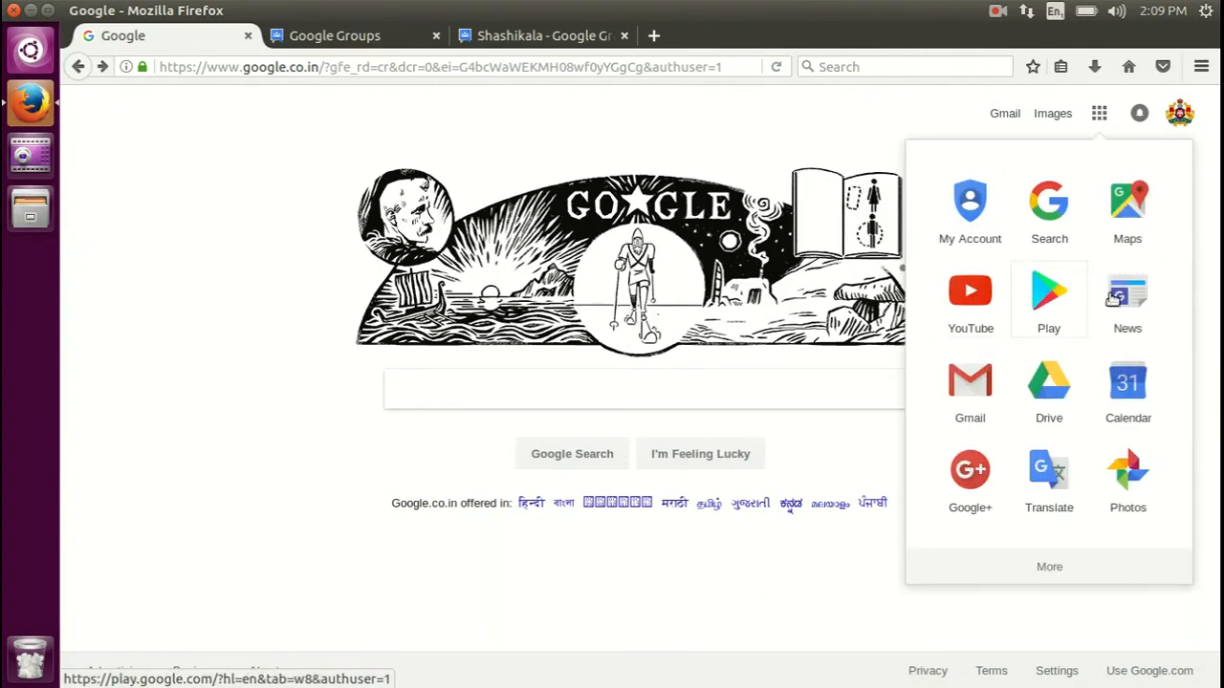
scroll(1057, 428, "down", 5)
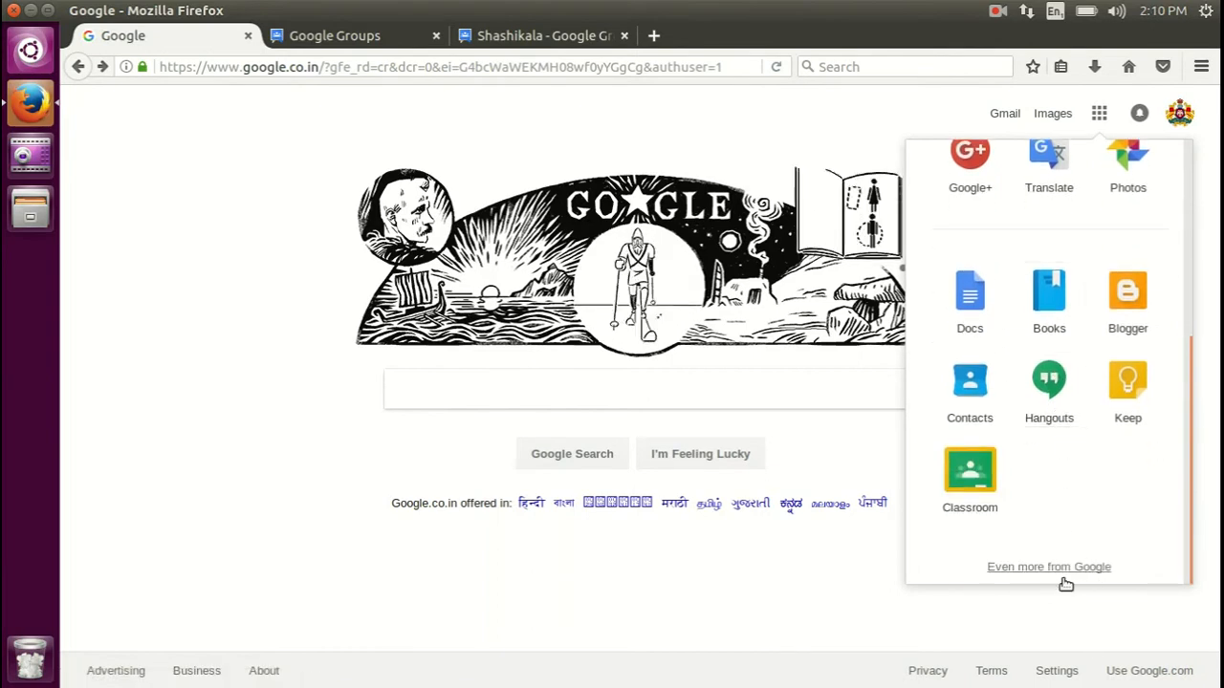
left_click(1060, 570)
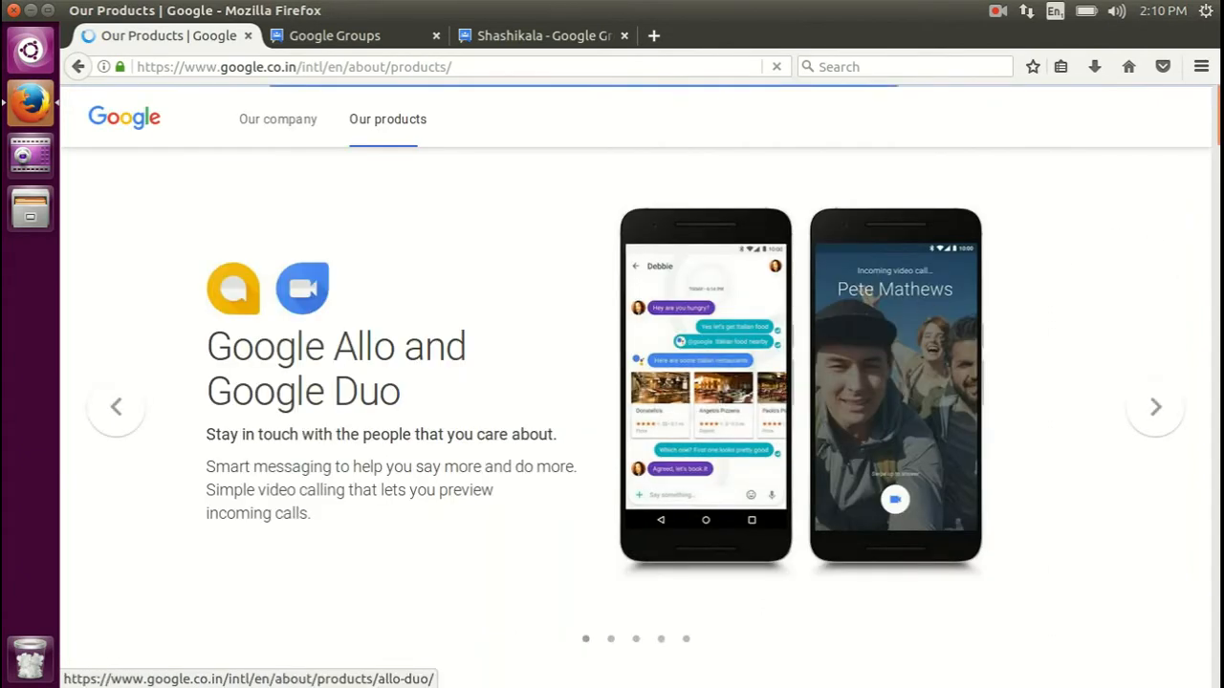
left_click_drag(1217, 115, 1215, 588)
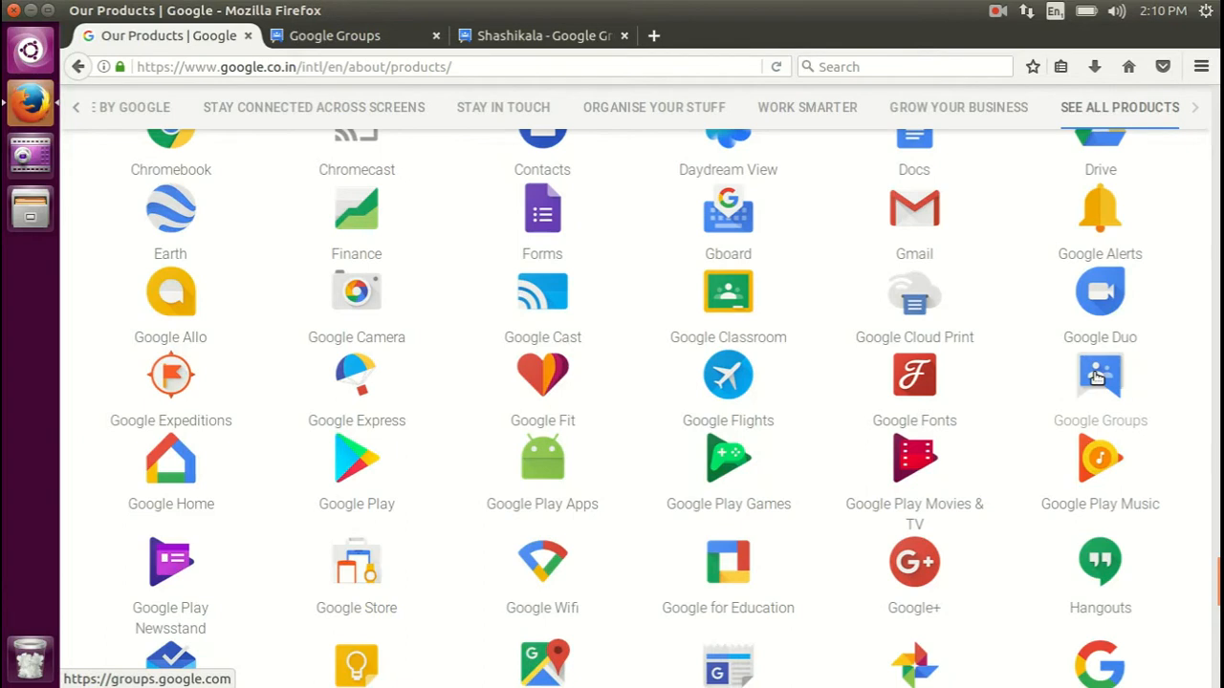
left_click(247, 36)
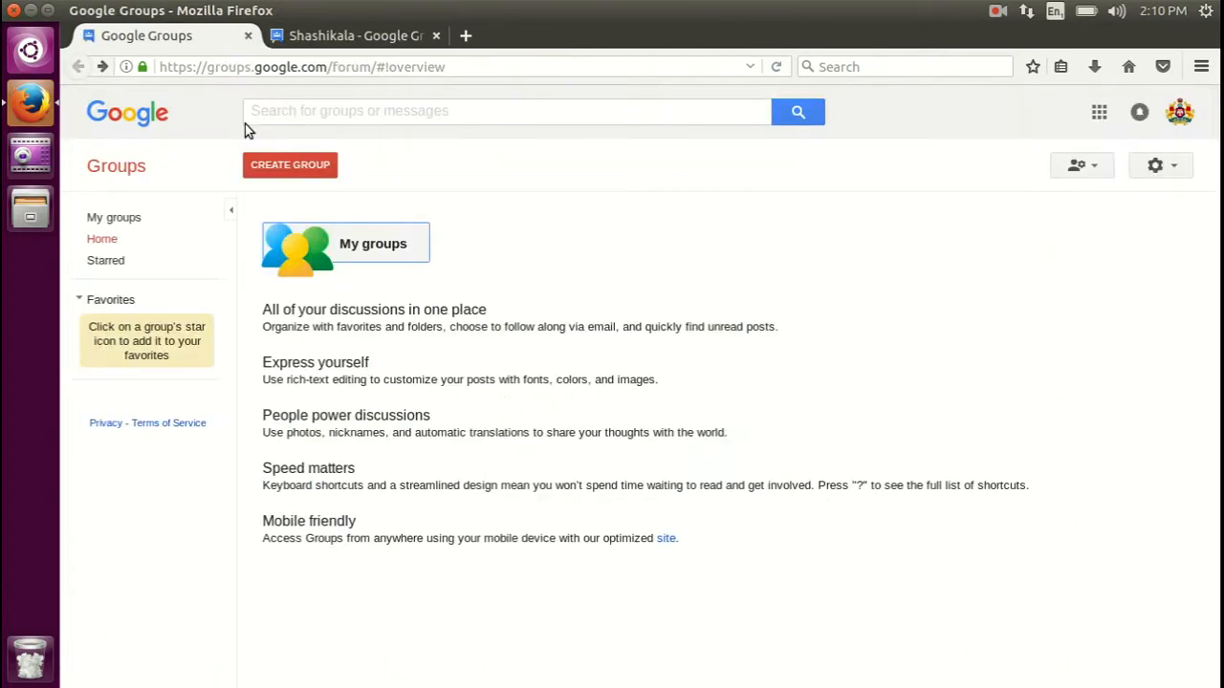
left_click(361, 40)
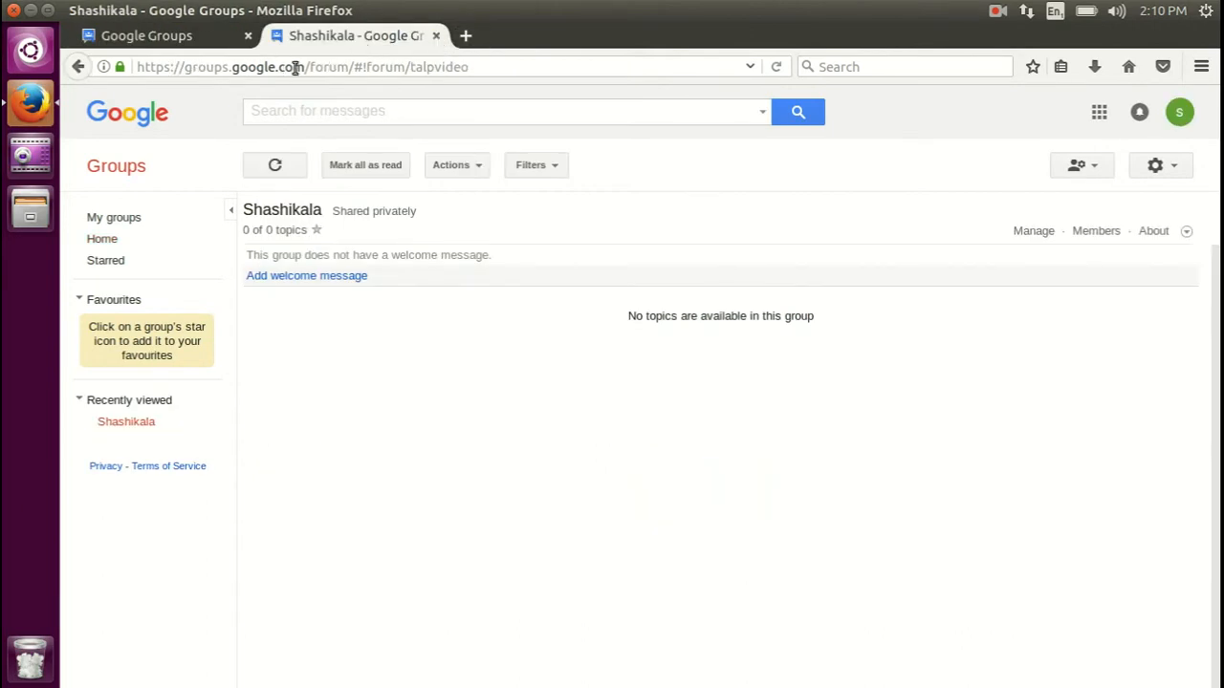
left_click_drag(304, 67, 136, 67)
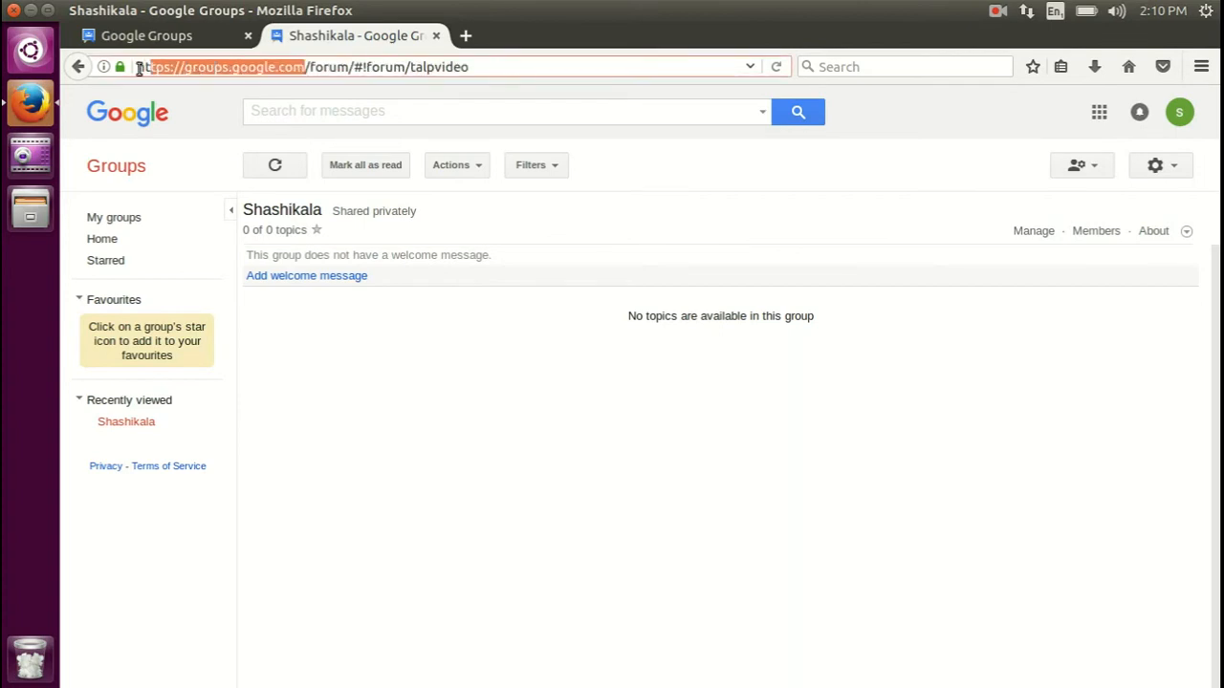
right_click(214, 69)
left_click(269, 111)
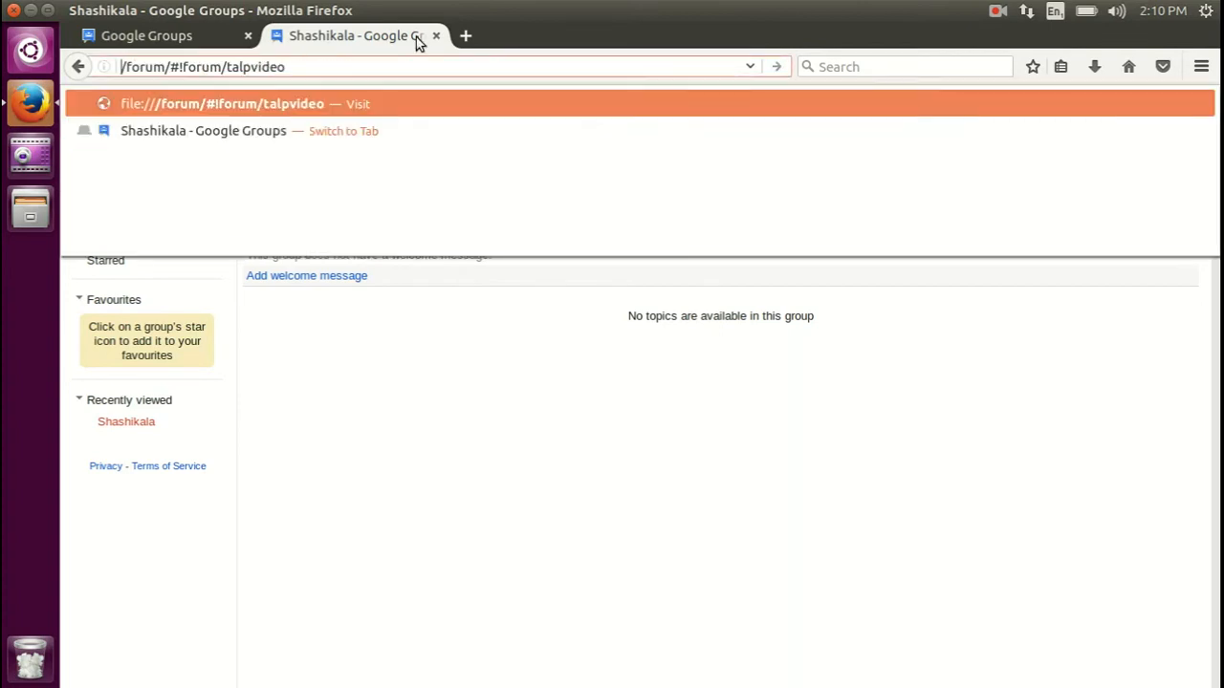
left_click(437, 35)
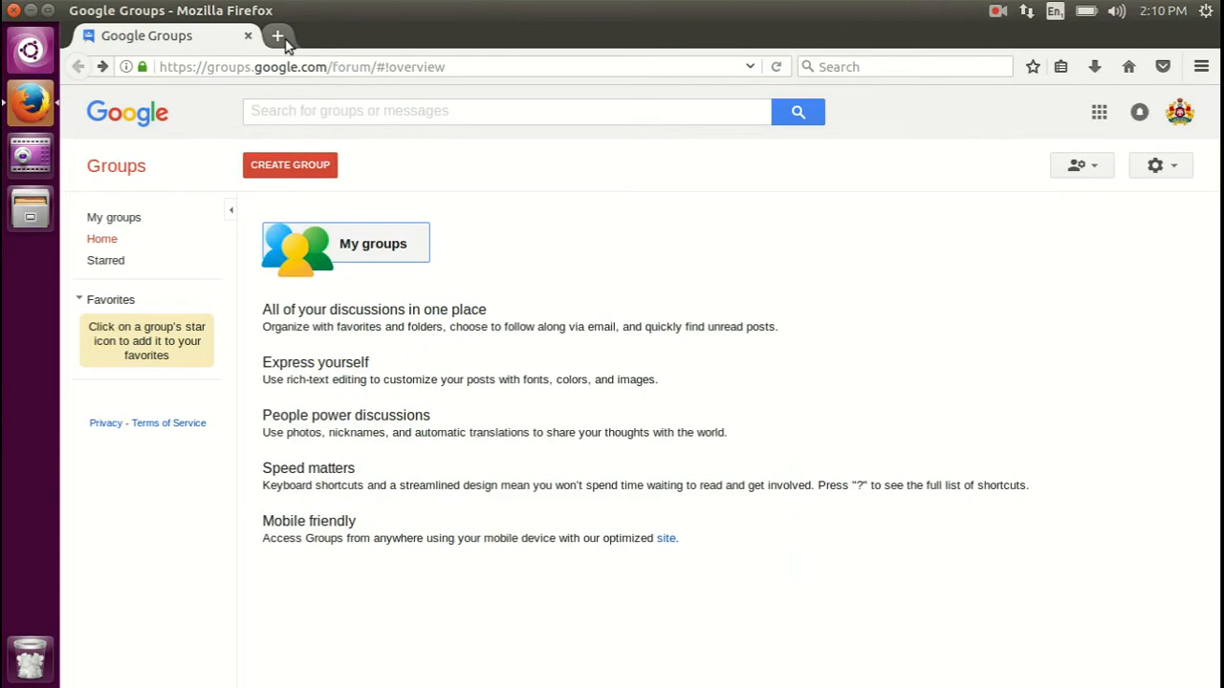
left_click(278, 36)
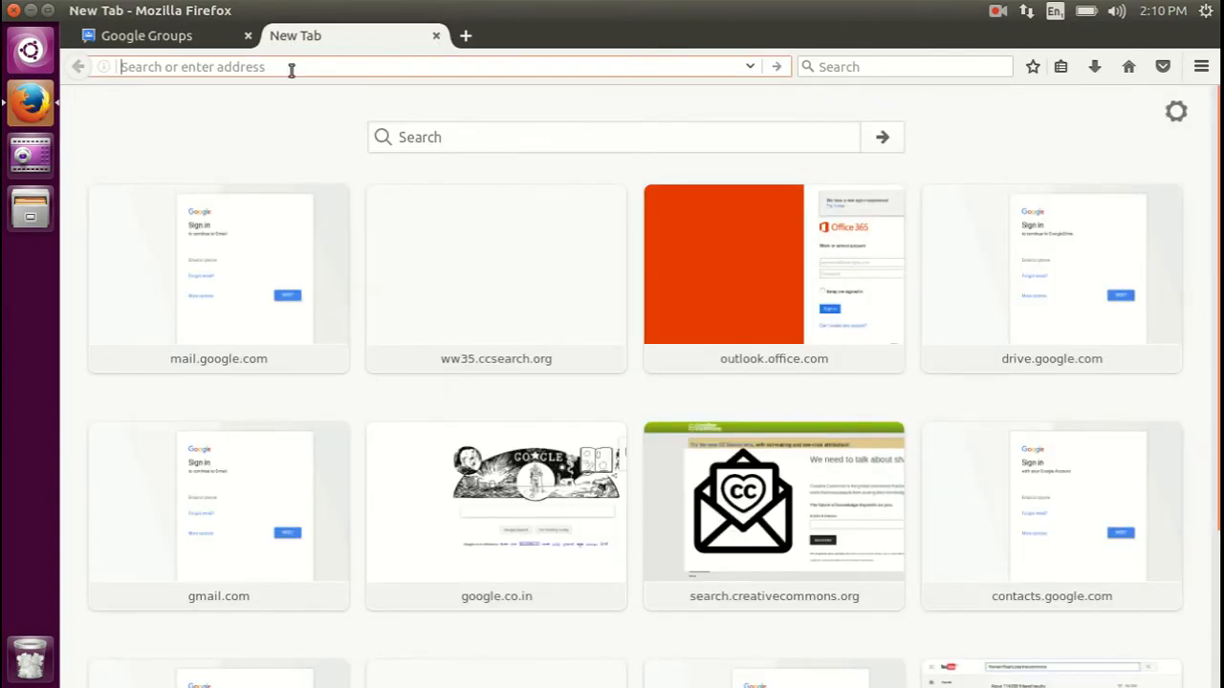
right_click(292, 69)
left_click(342, 148)
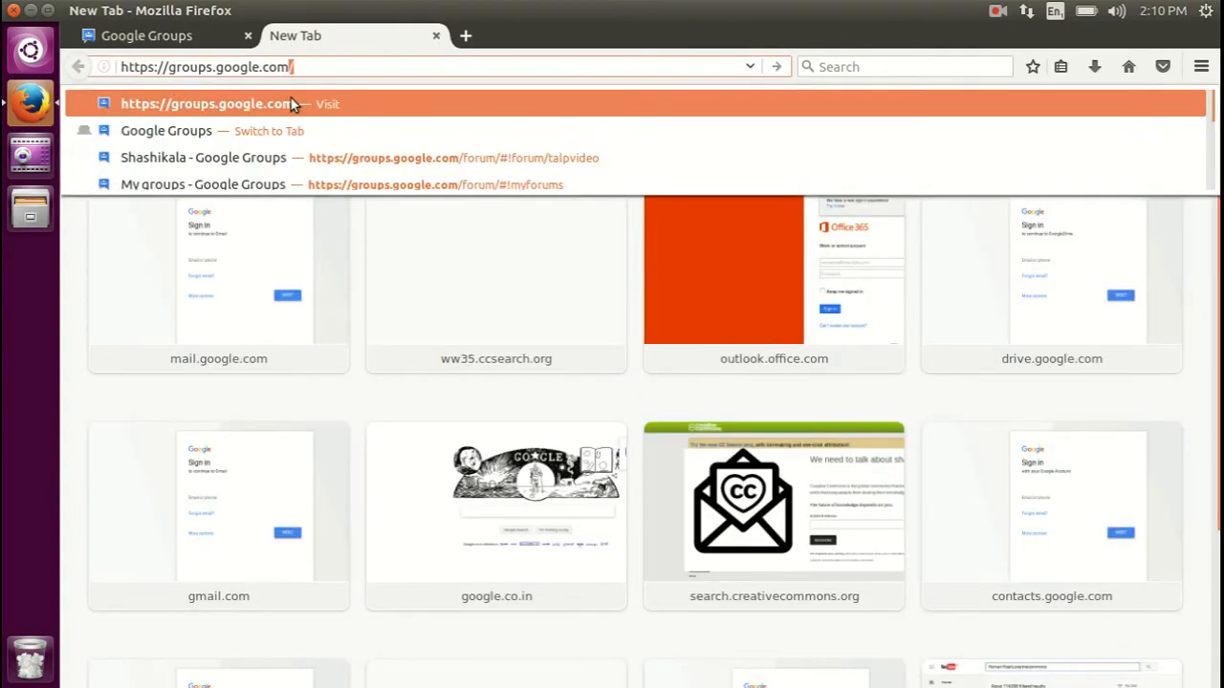
left_click(294, 65)
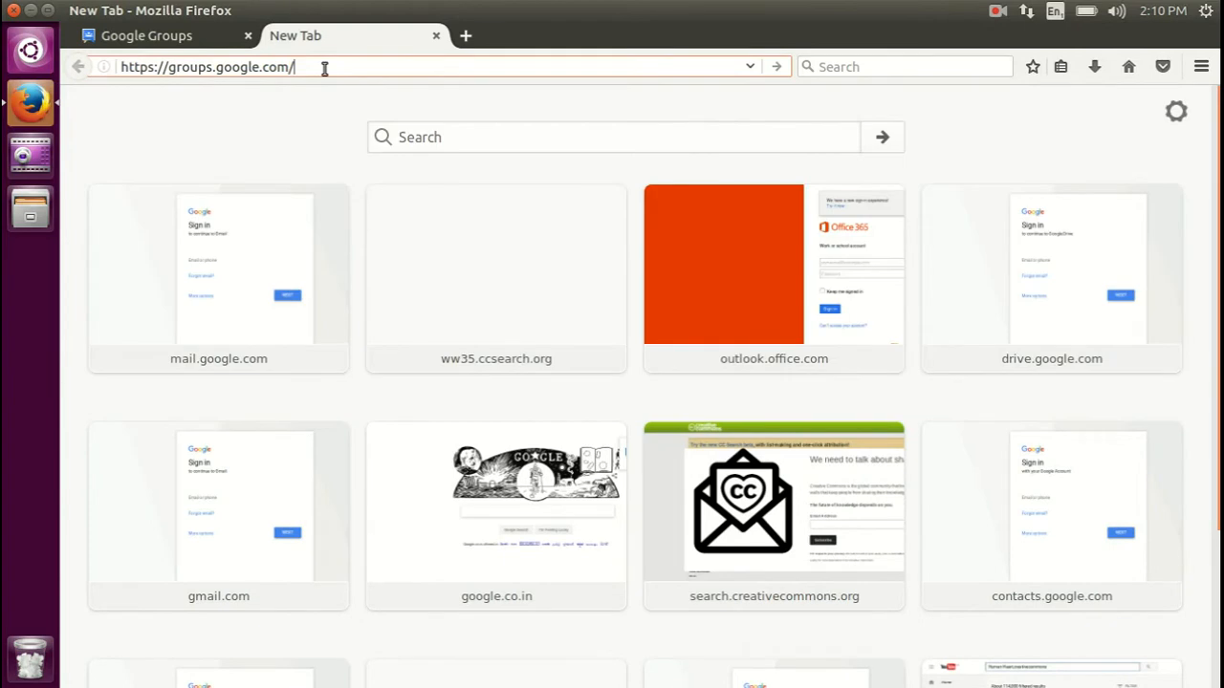
key("Return")
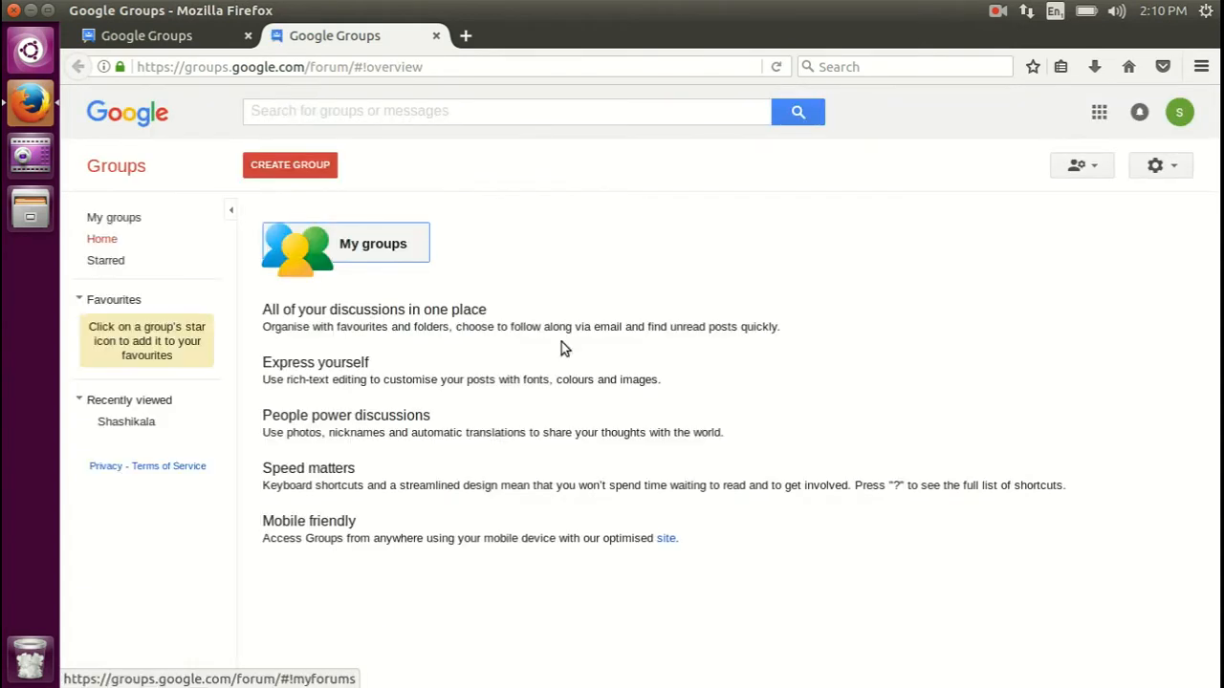
left_click(435, 36)
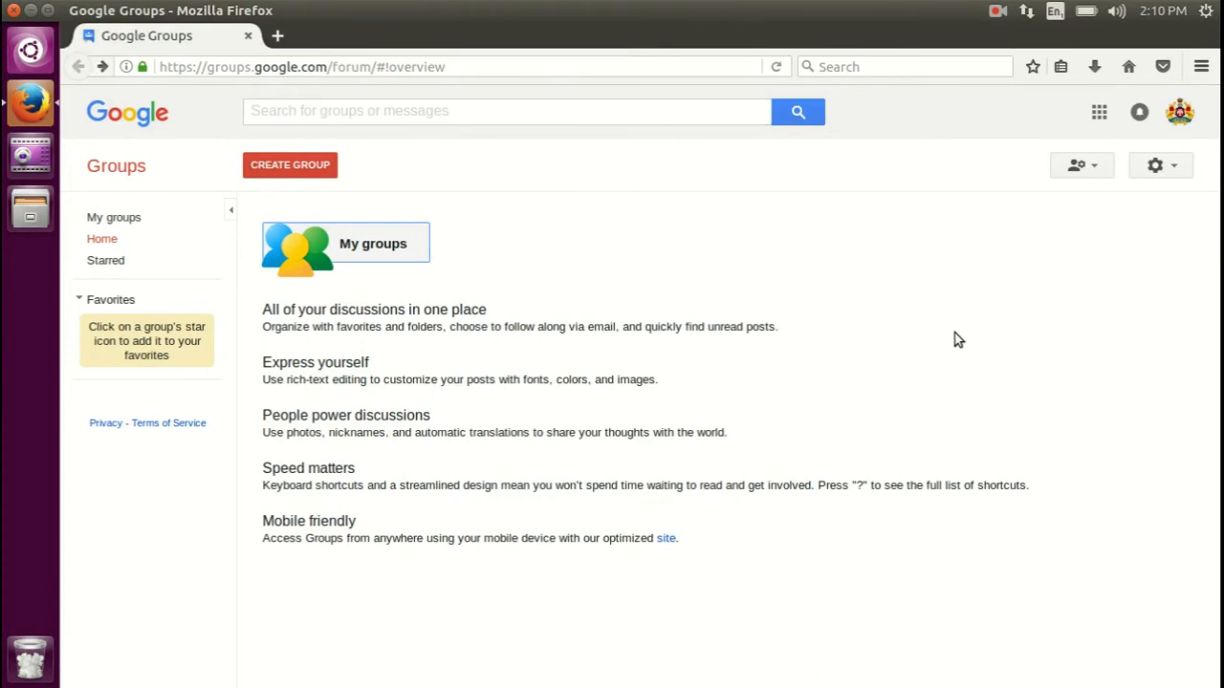
View My groups and start creating a new group named "TALP Bangalore URBAN DIET".
left_click(386, 247)
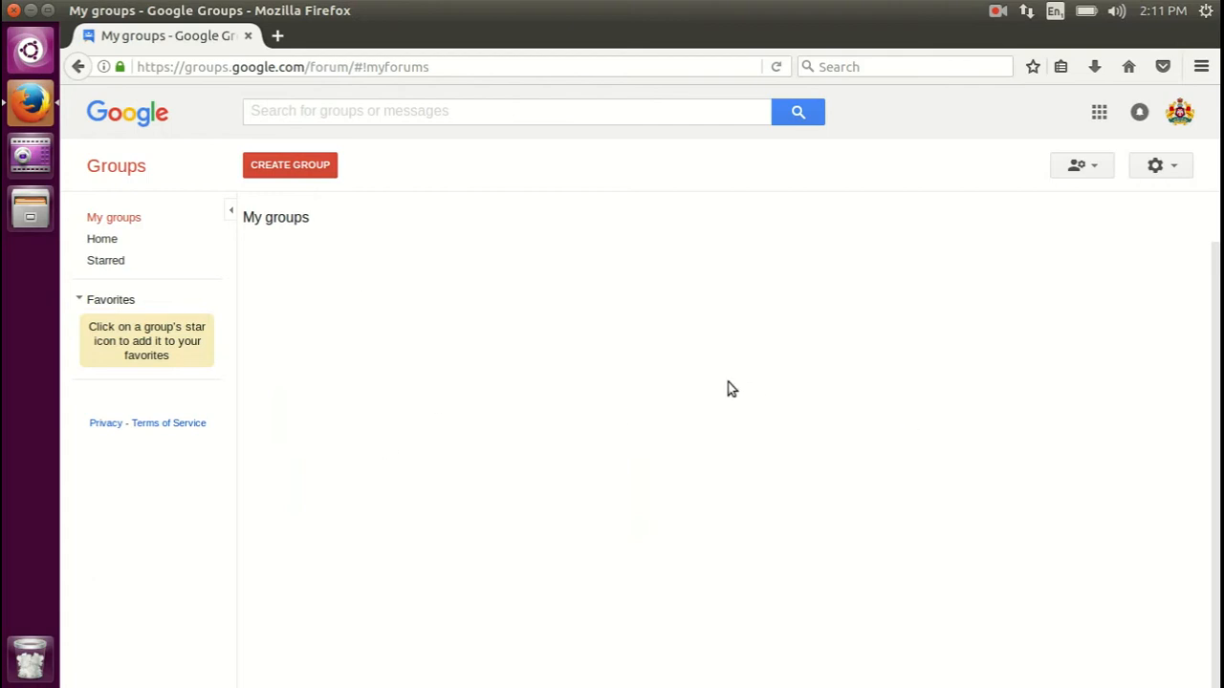
left_click(276, 168)
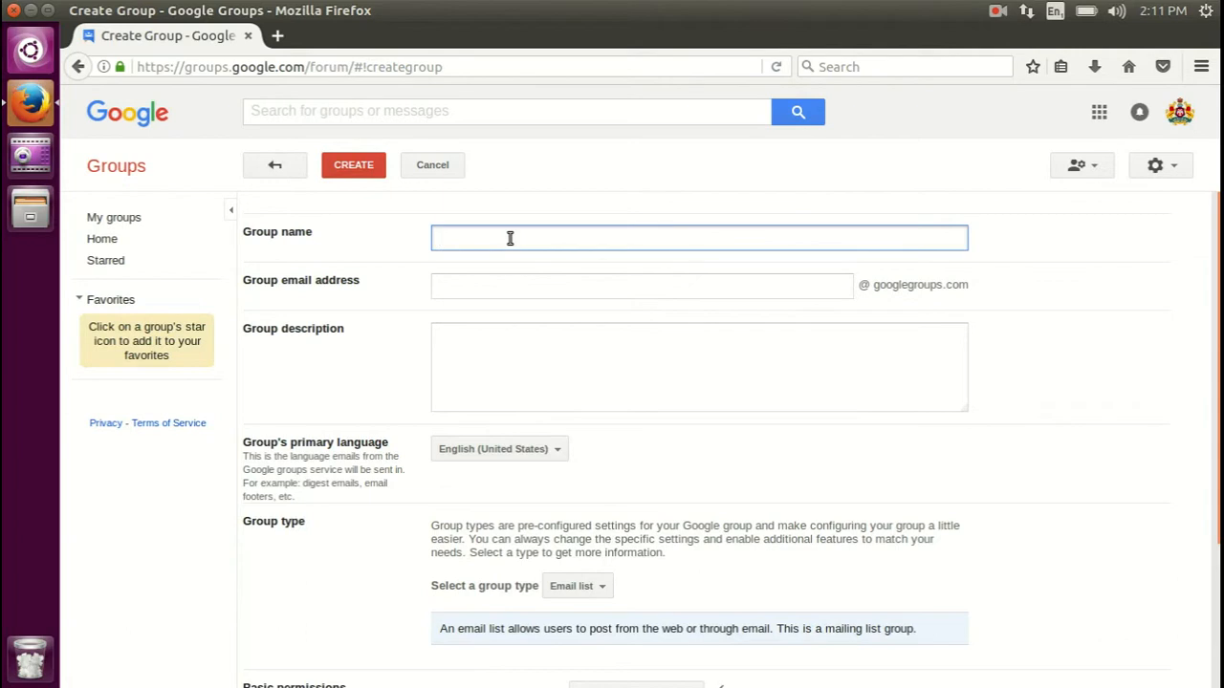
type("TALP")
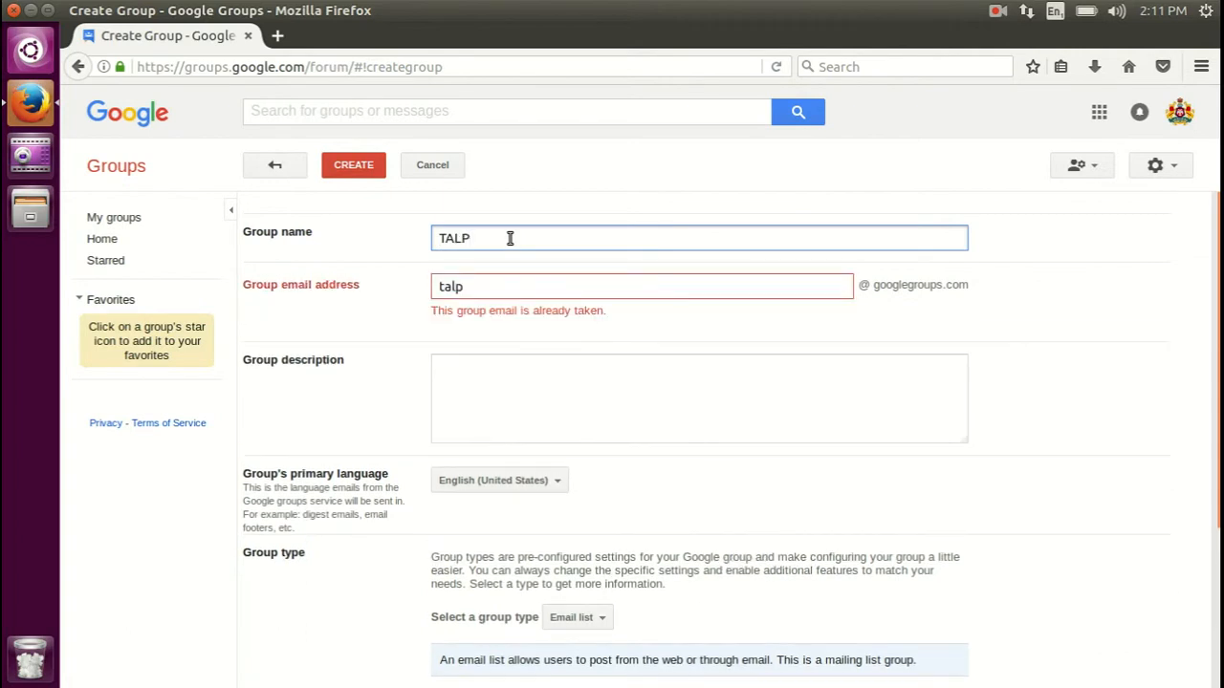
type(" Ba")
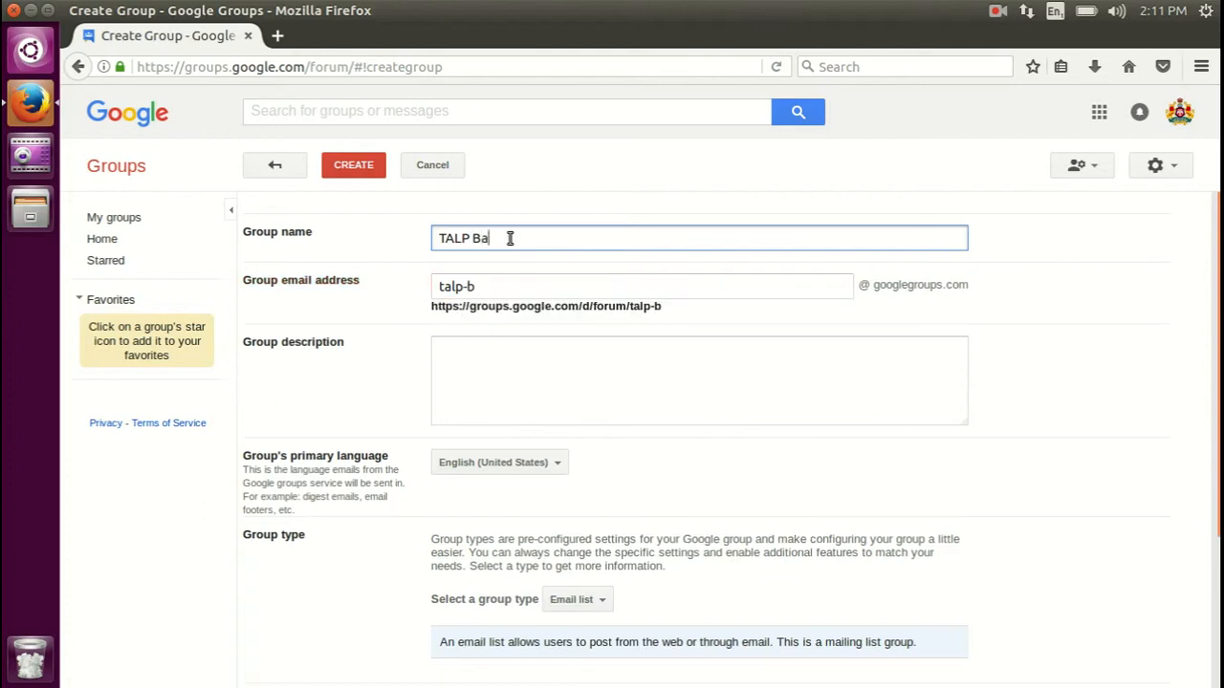
type("ngalore URBab")
key("BackSpace")
key("BackSpace")
type("AN")
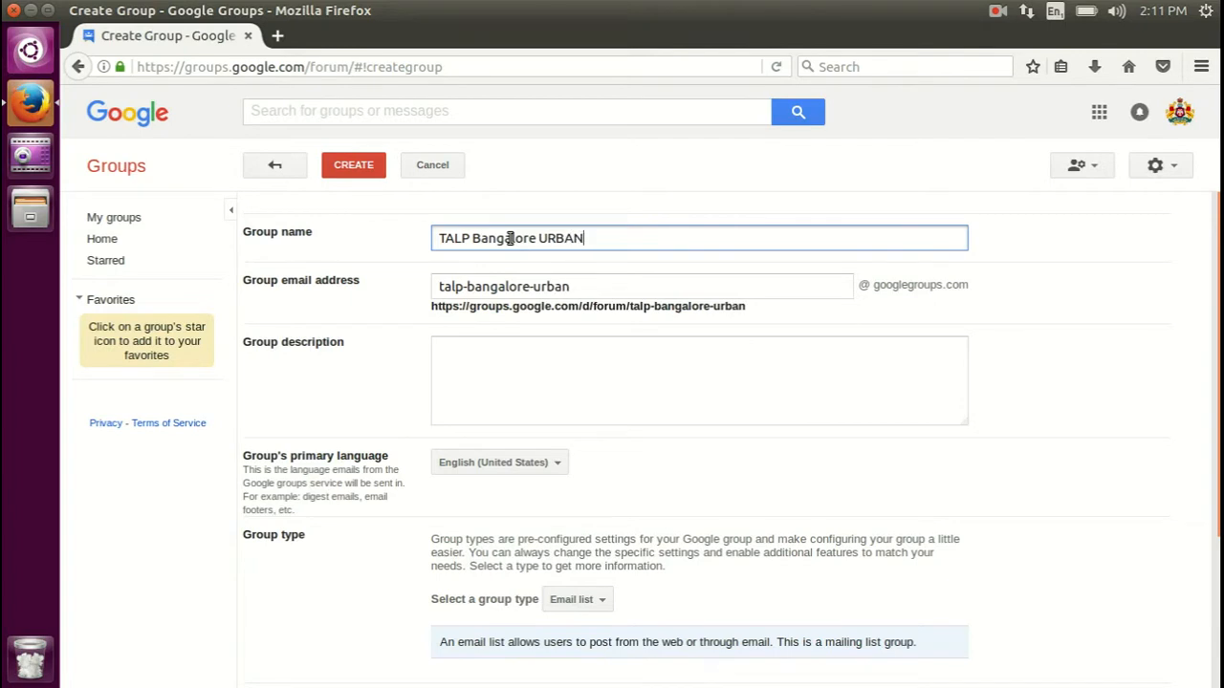
type(" DIET")
Replace "URBAN" with "Urban" in the group name so it reads "TALP Bangalore Urban DIET".
key("Left")
key("Left")
key("Left")
key("Left")
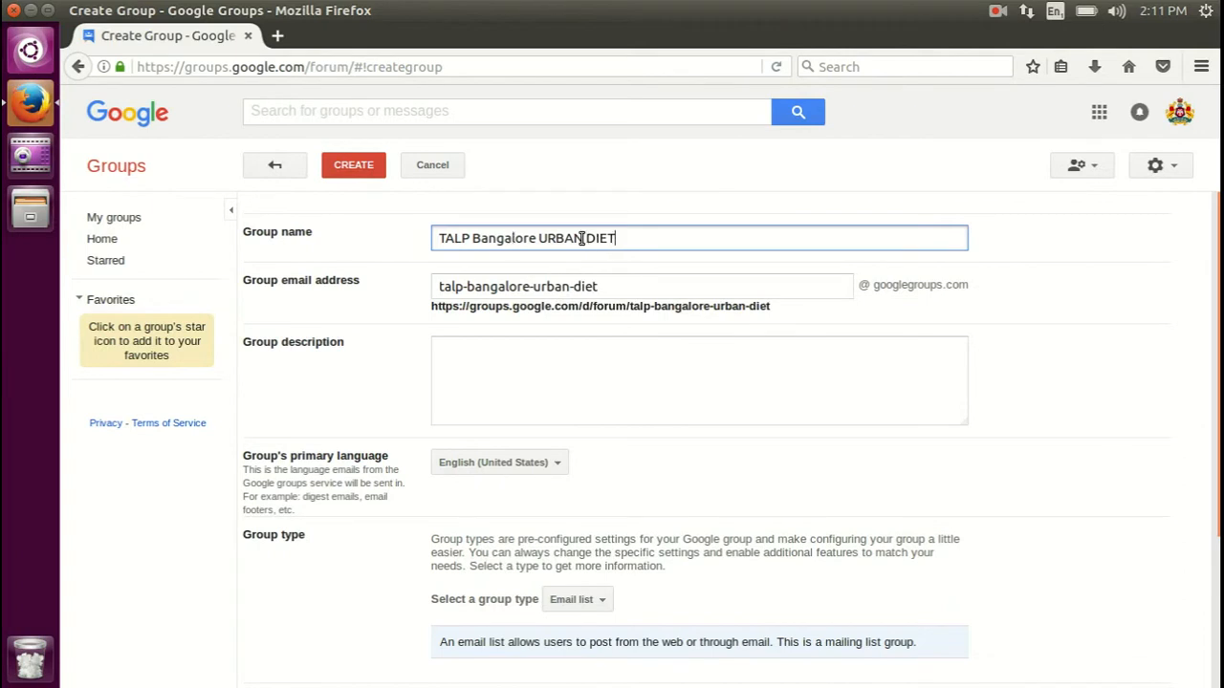
key("BackSpace")
key("BackSpace")
key("BackSpace")
key("BackSpace")
key("BackSpace")
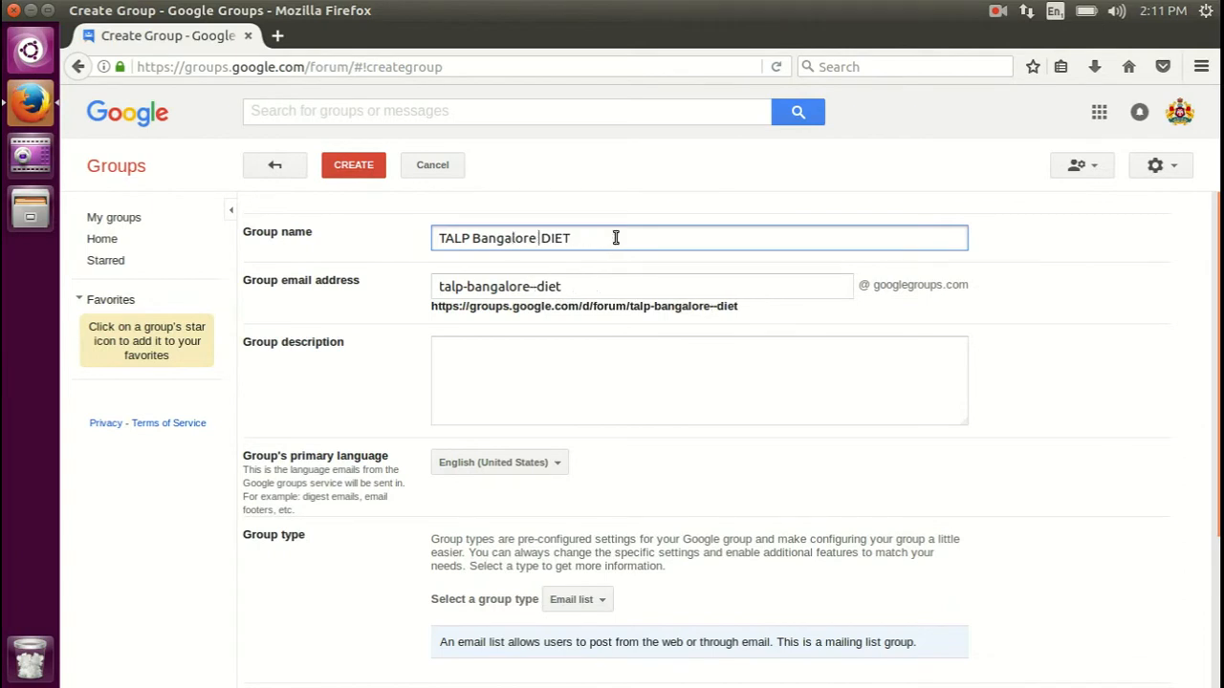
type("Urban")
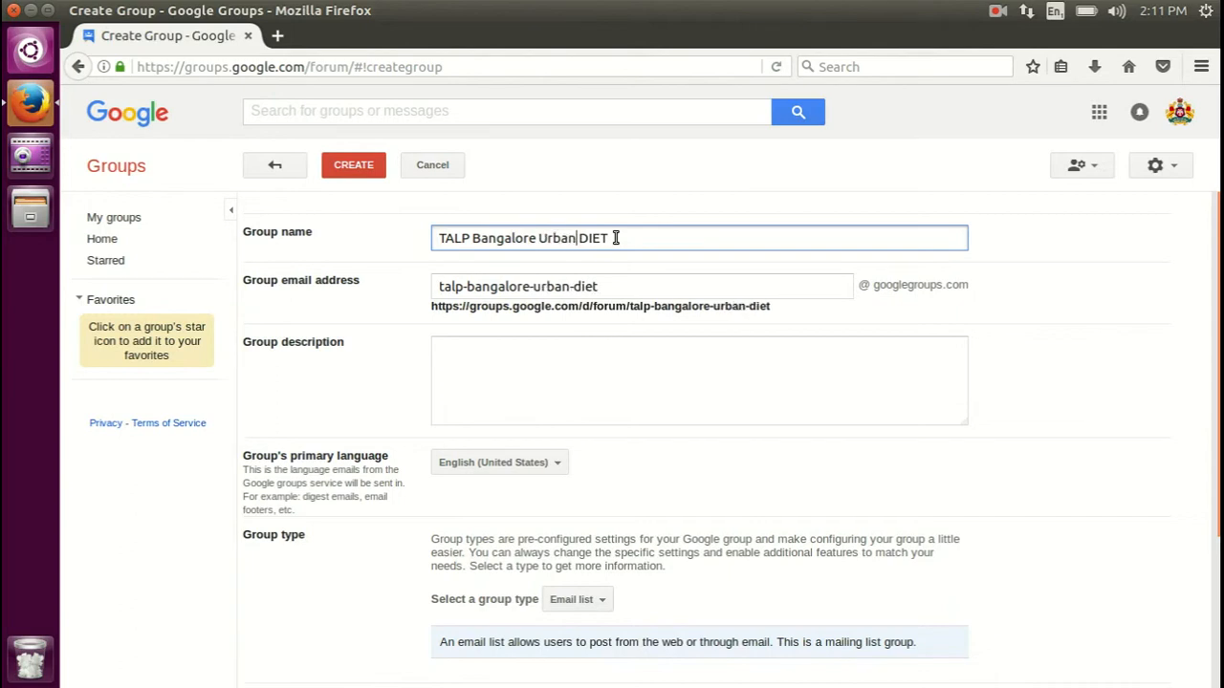
left_click(634, 234)
Enter "To Discuss TALP related issues" as the group description.
left_click_drag(438, 286, 614, 287)
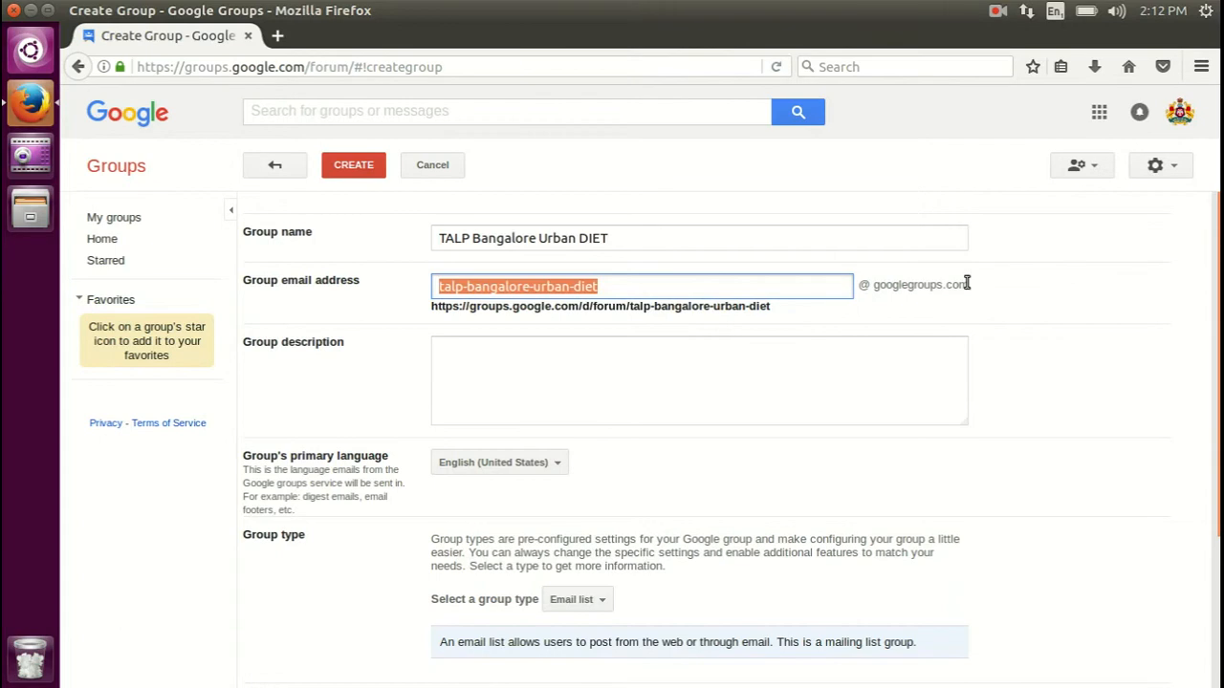
left_click(710, 369)
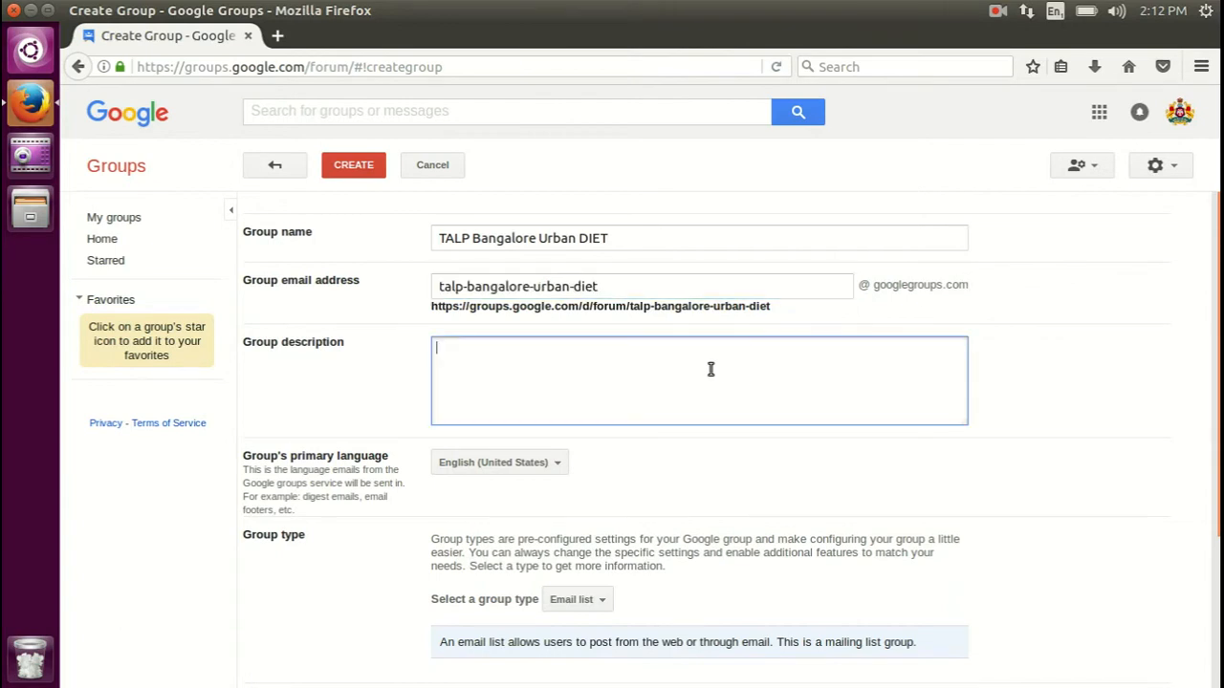
type("To Discuss TALP related")
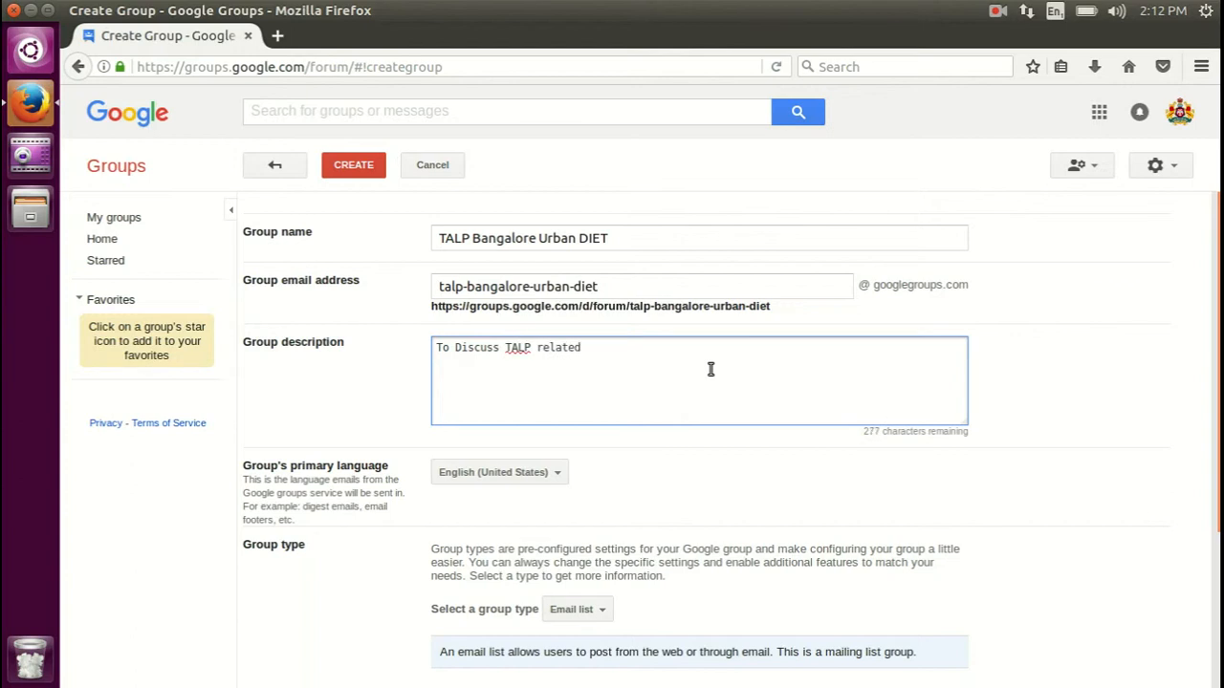
type(" issues")
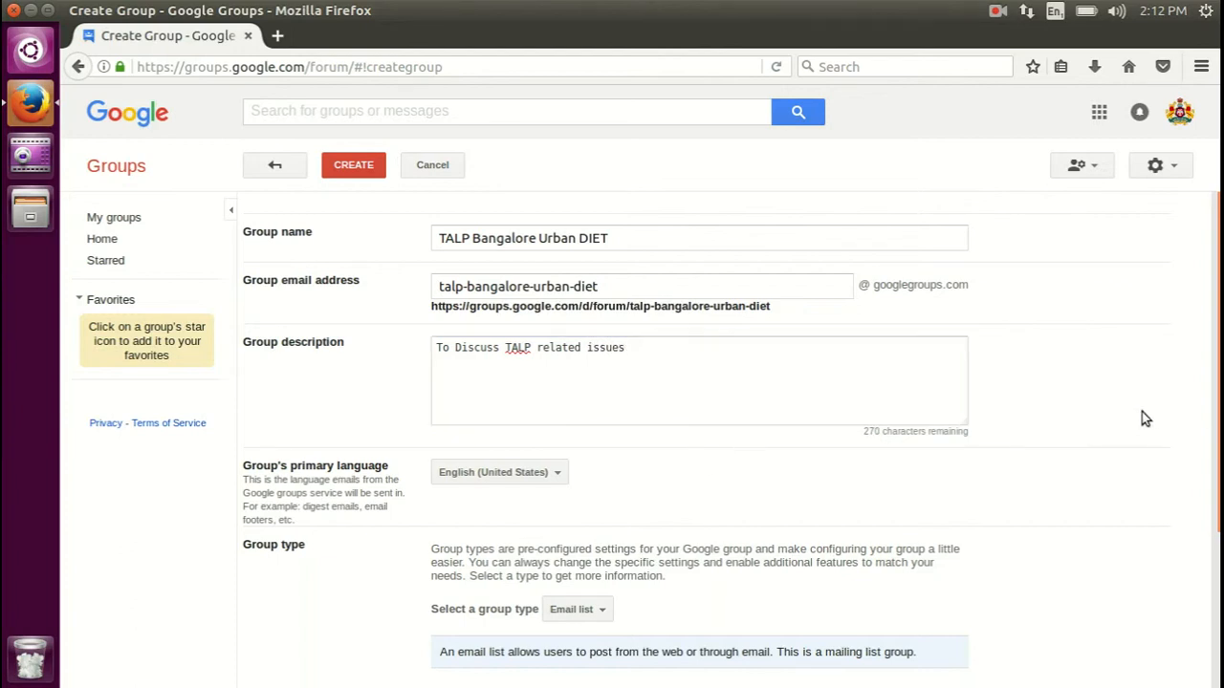
Review the language, group type and basic permissions, and submit the new group for creation with the preset options.
scroll(835, 453, "down", 4)
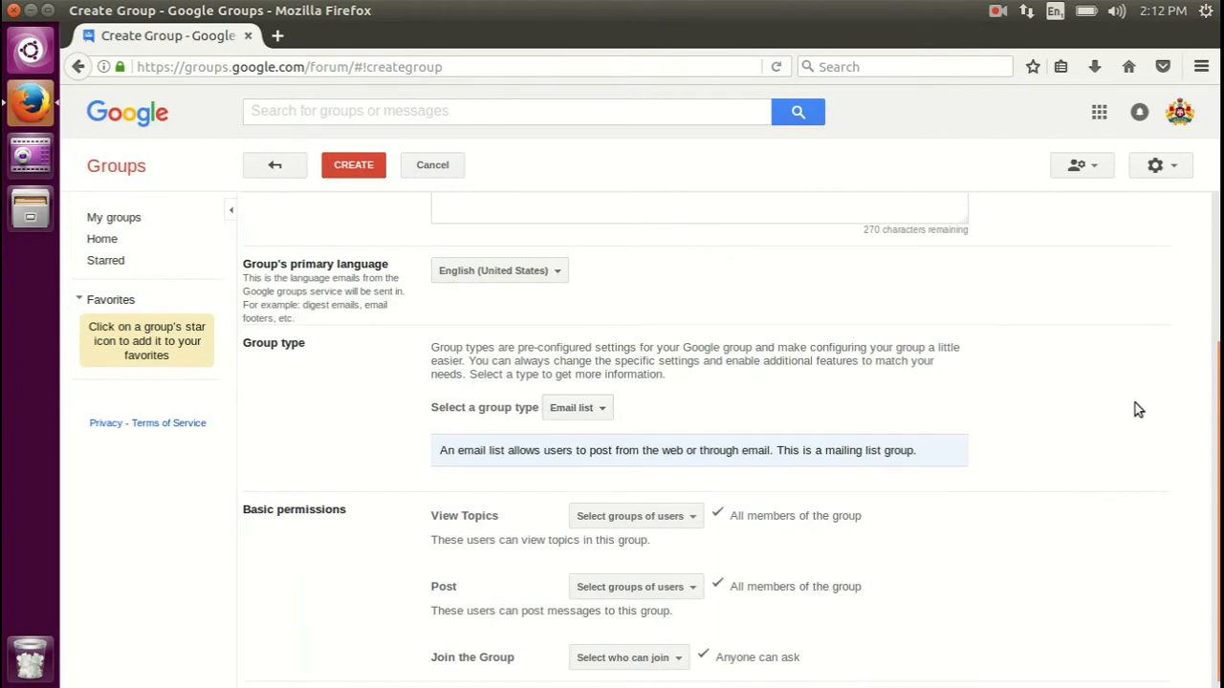
scroll(468, 510, "down", 1)
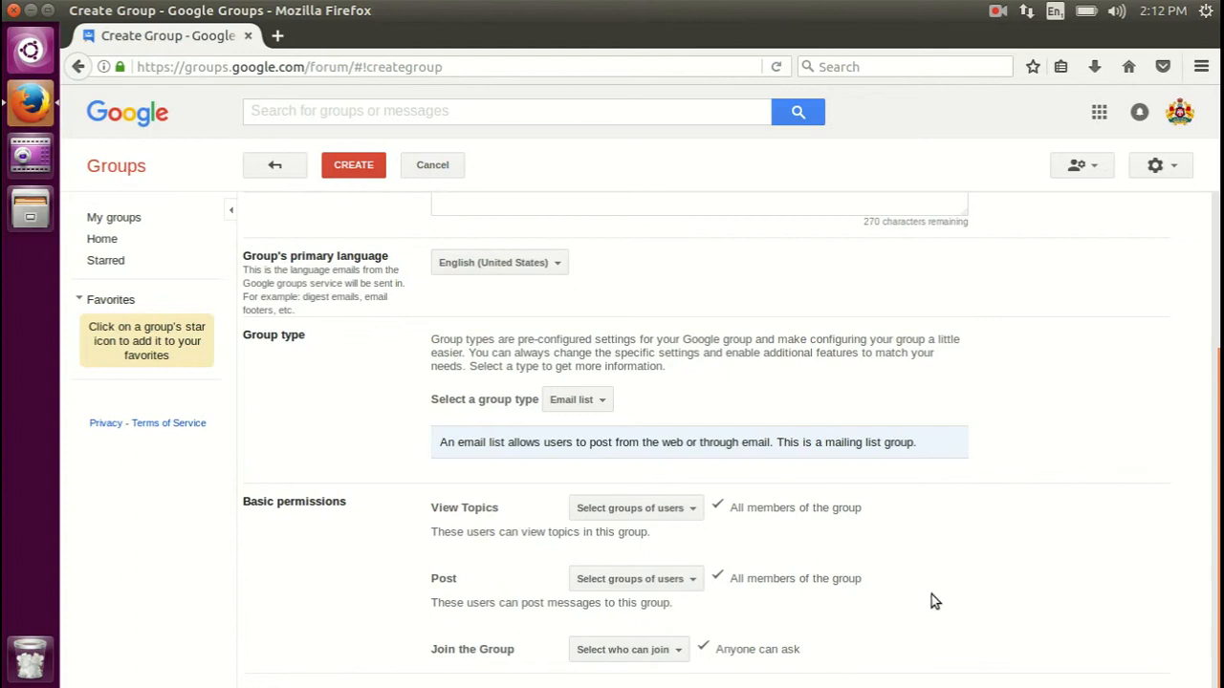
scroll(934, 600, "up", 4)
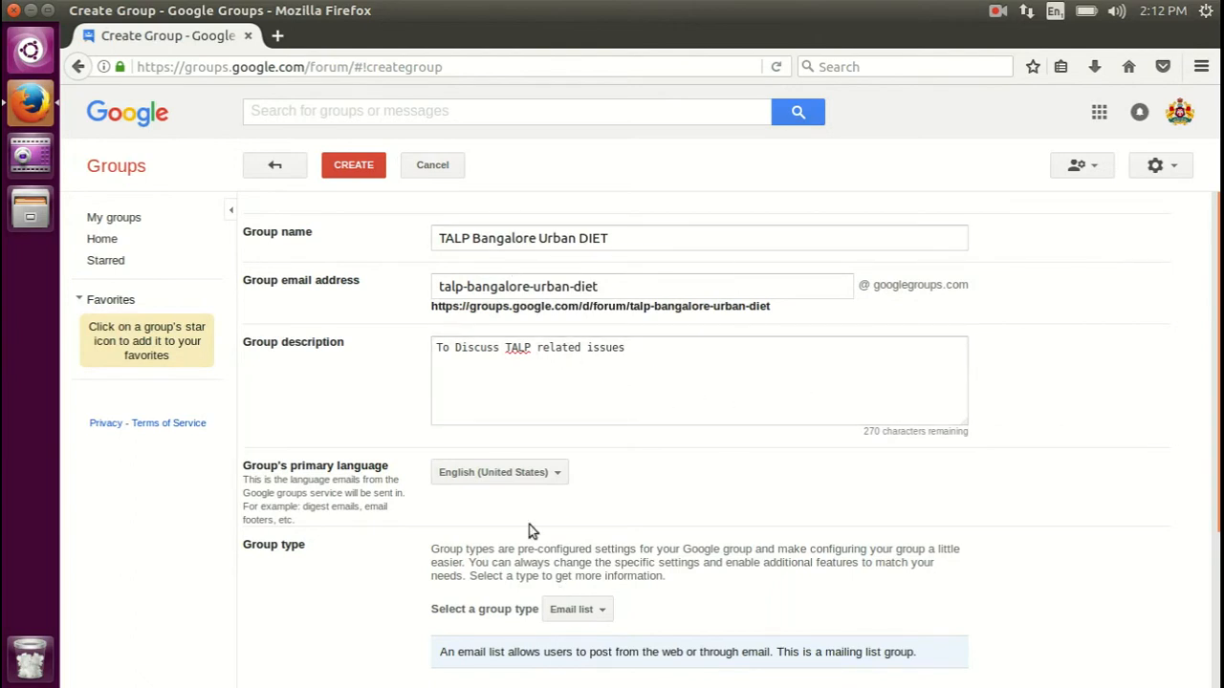
left_click(367, 166)
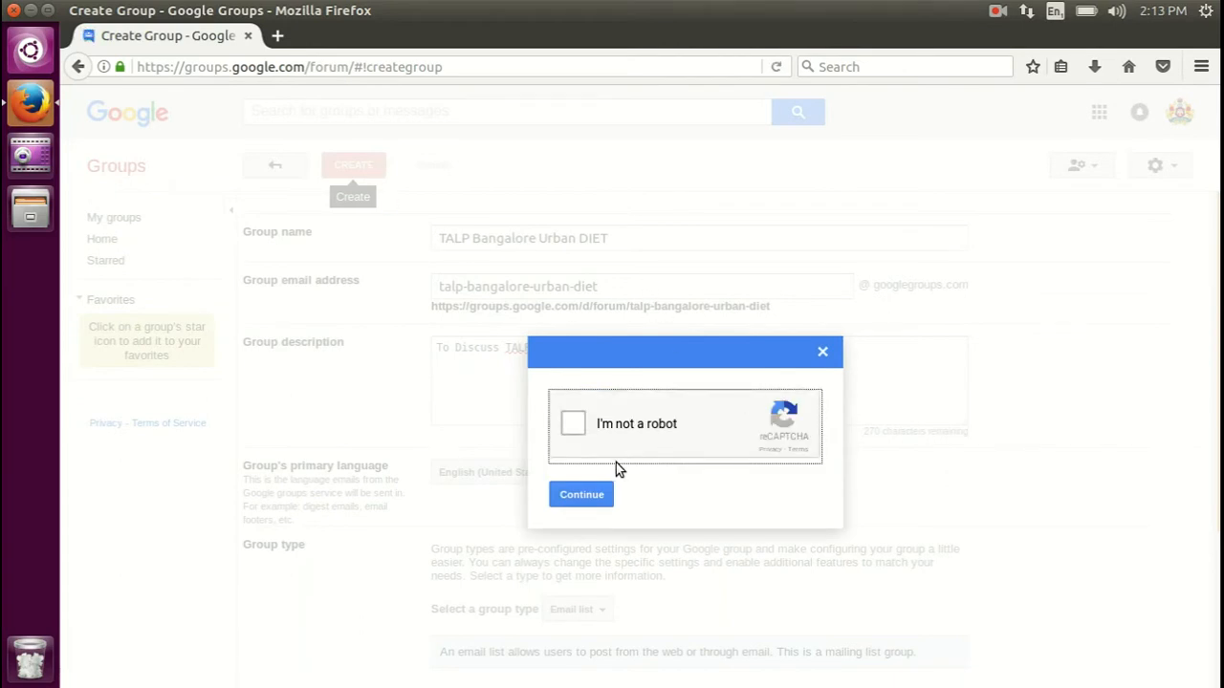
Complete the robot check by selecting all images with palm trees, then continue to create the group.
left_click(565, 431)
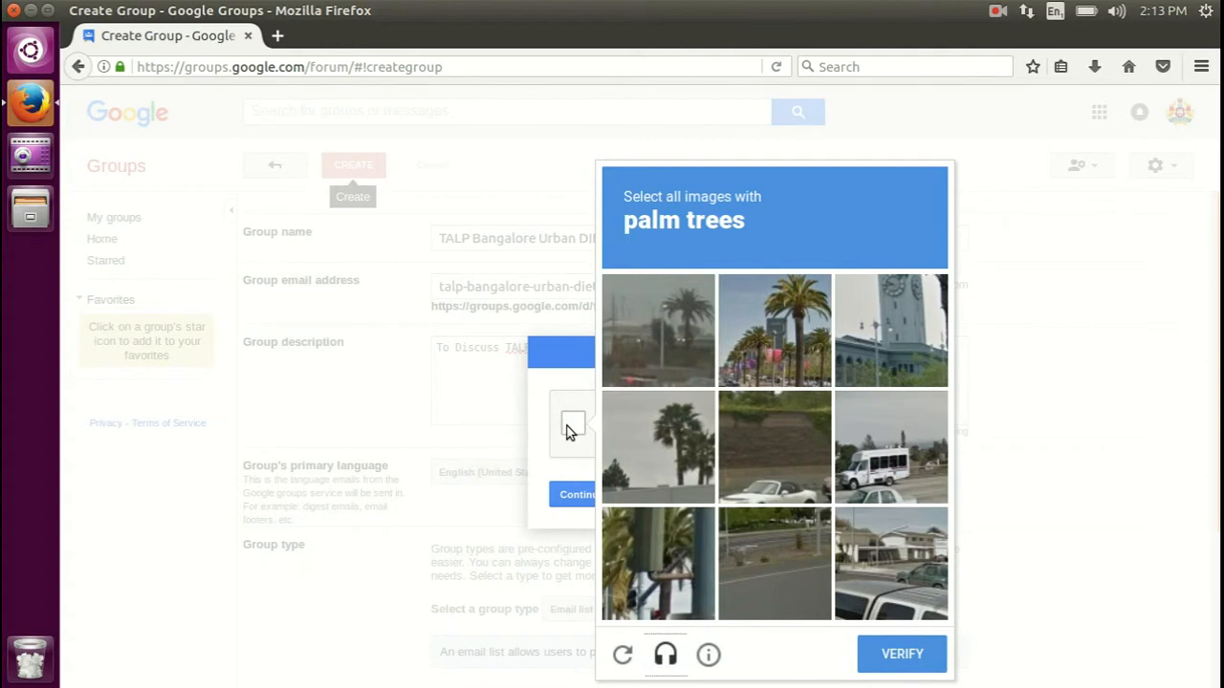
left_click(691, 315)
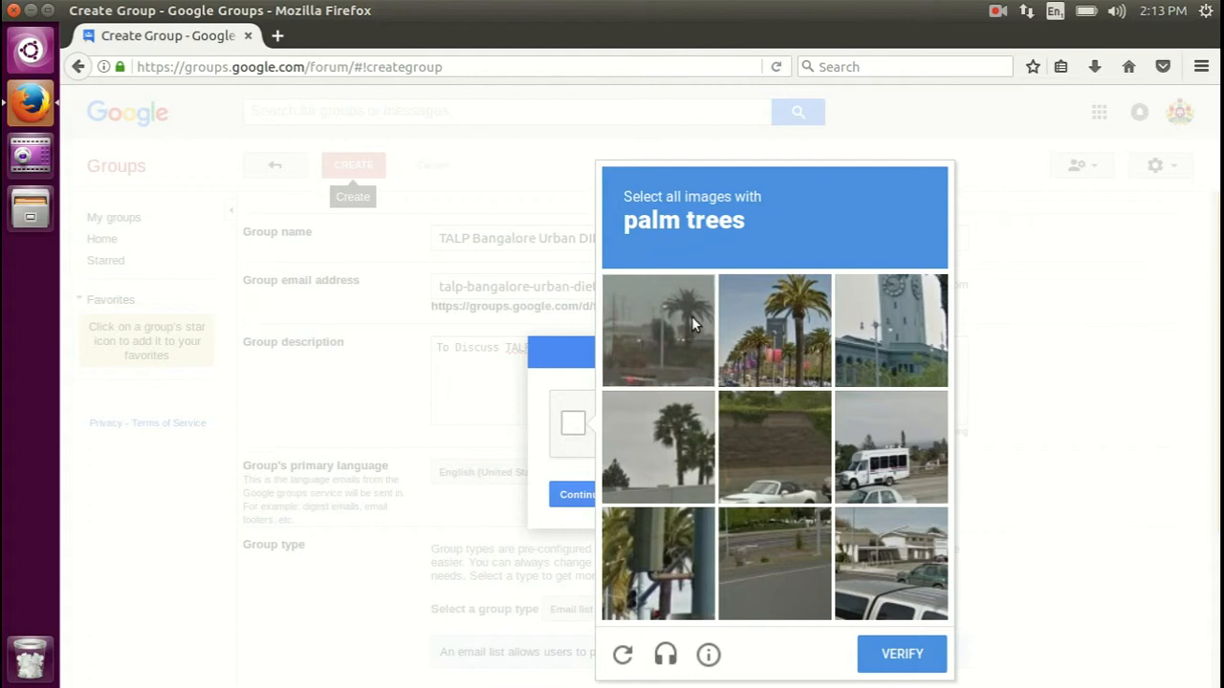
left_click(798, 317)
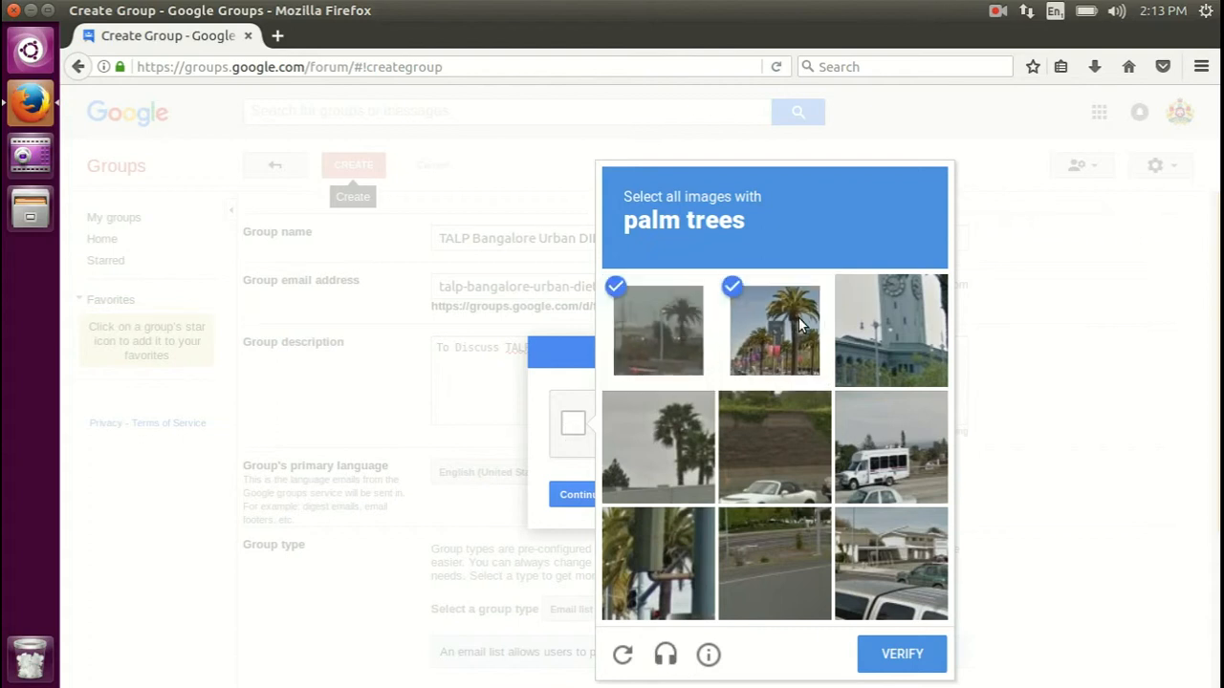
left_click(664, 426)
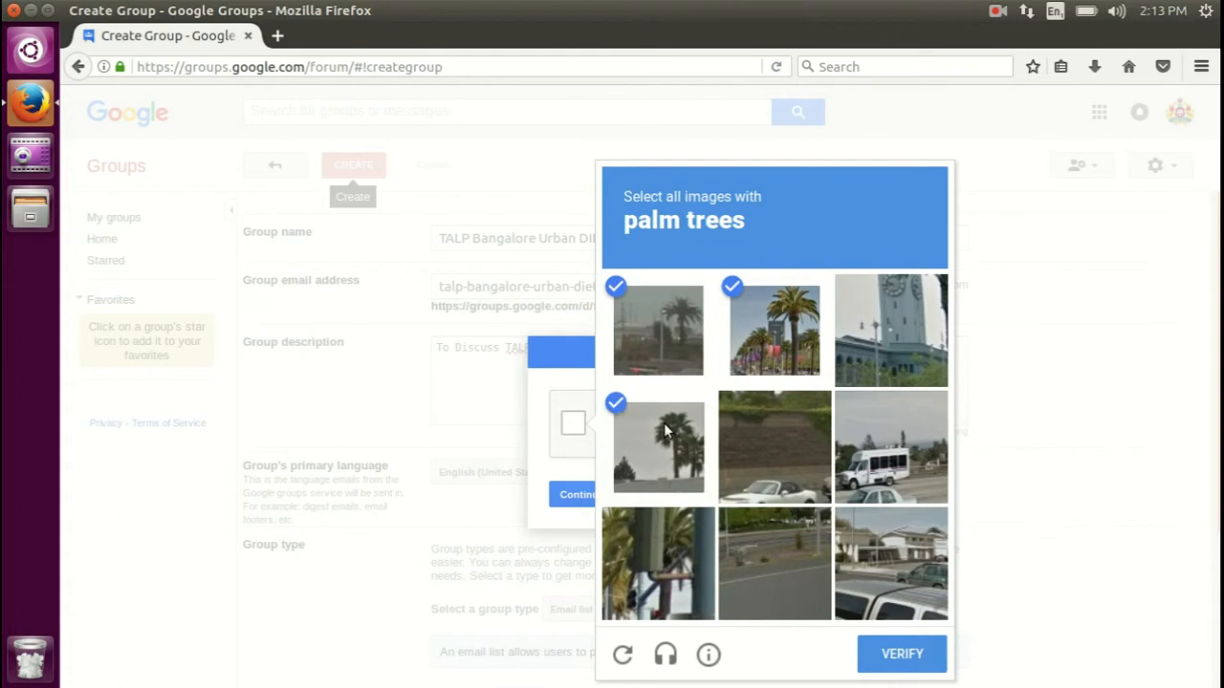
left_click(675, 566)
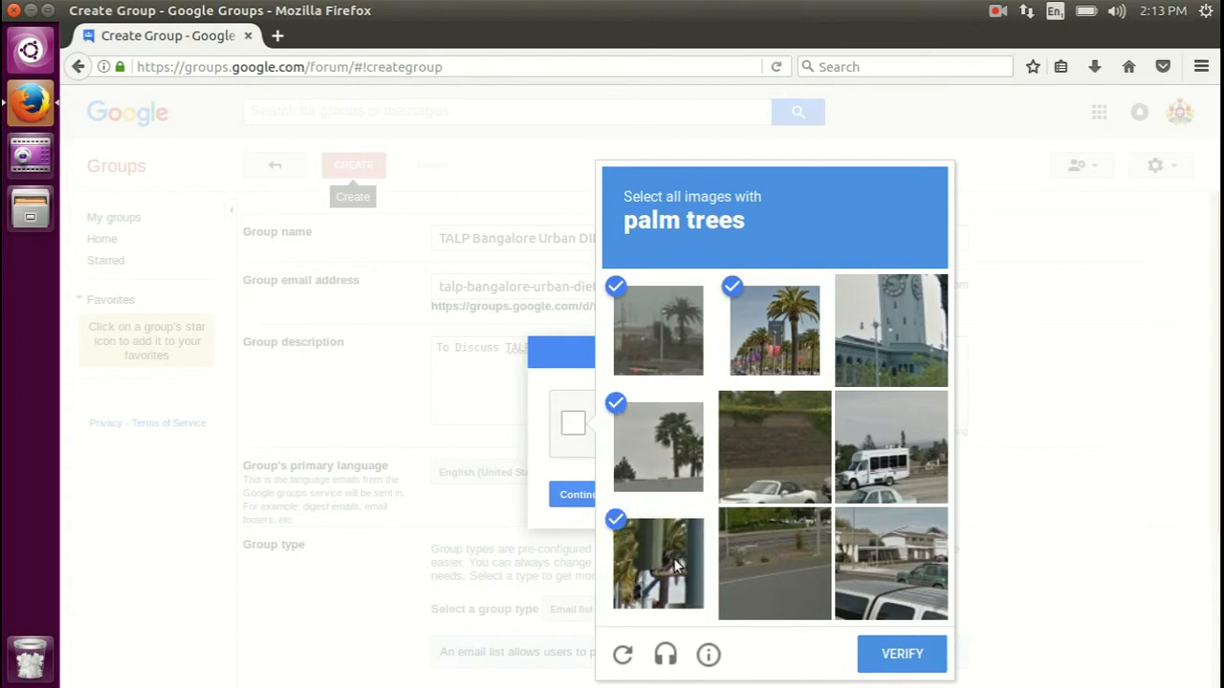
left_click(890, 658)
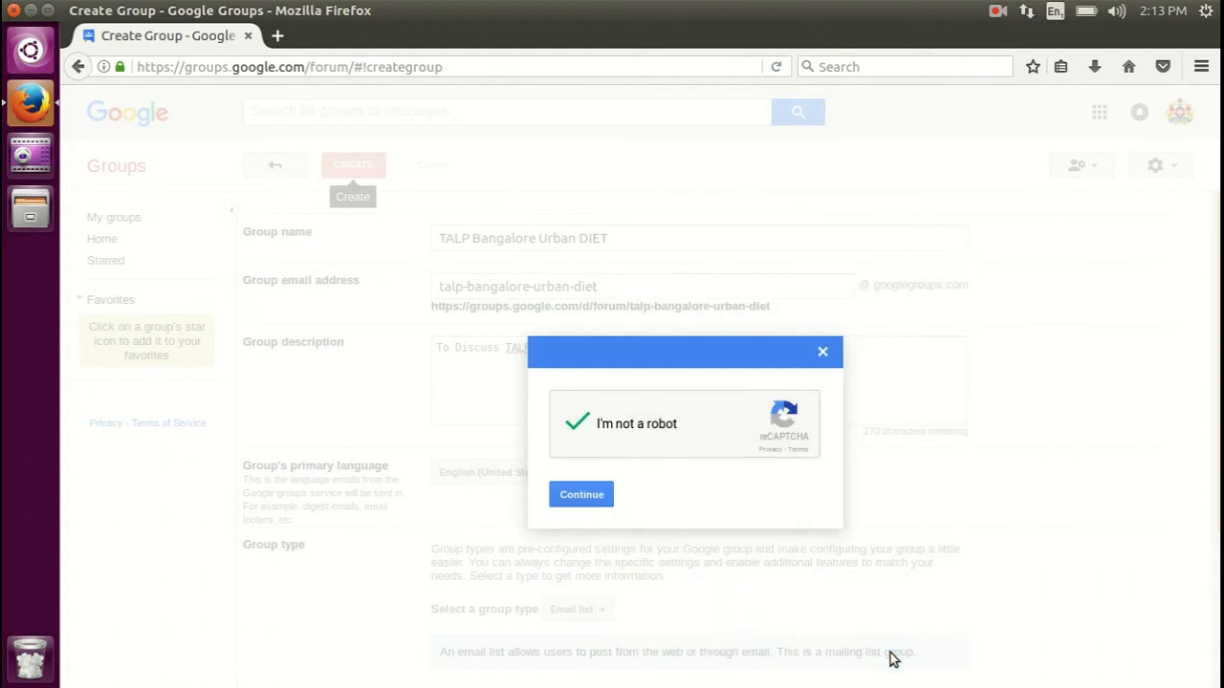
left_click(583, 495)
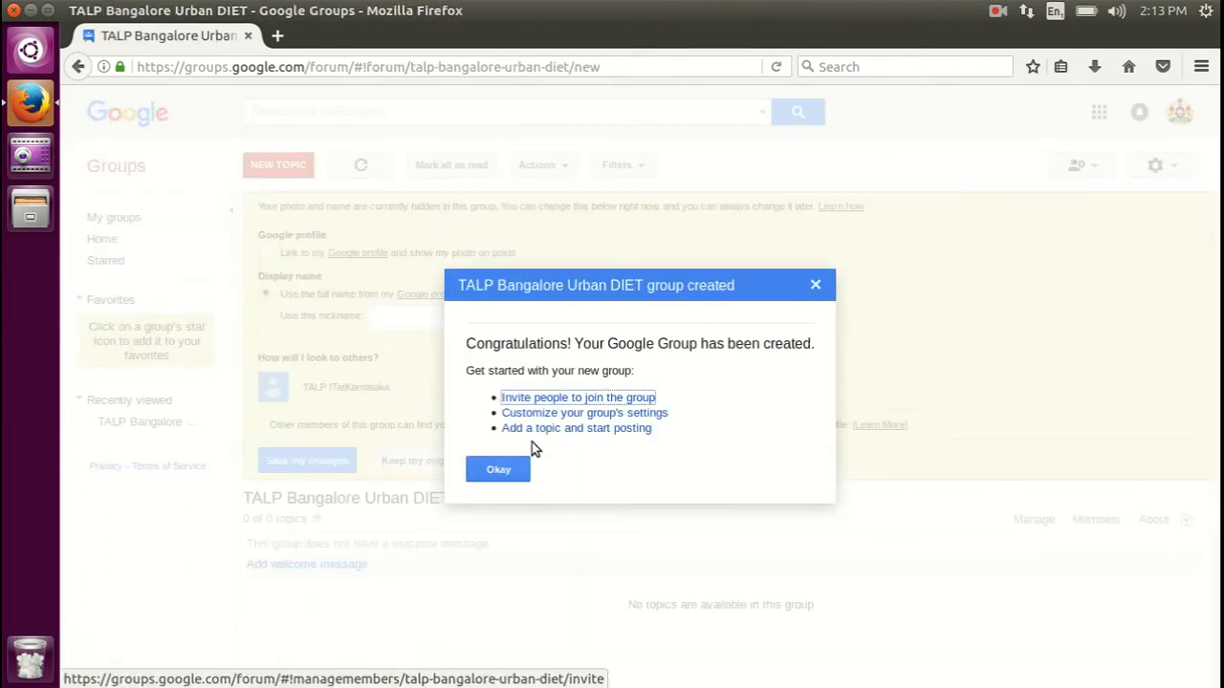
Dismiss the group creation notice and keep the original profile and display name settings for the group.
left_click(508, 471)
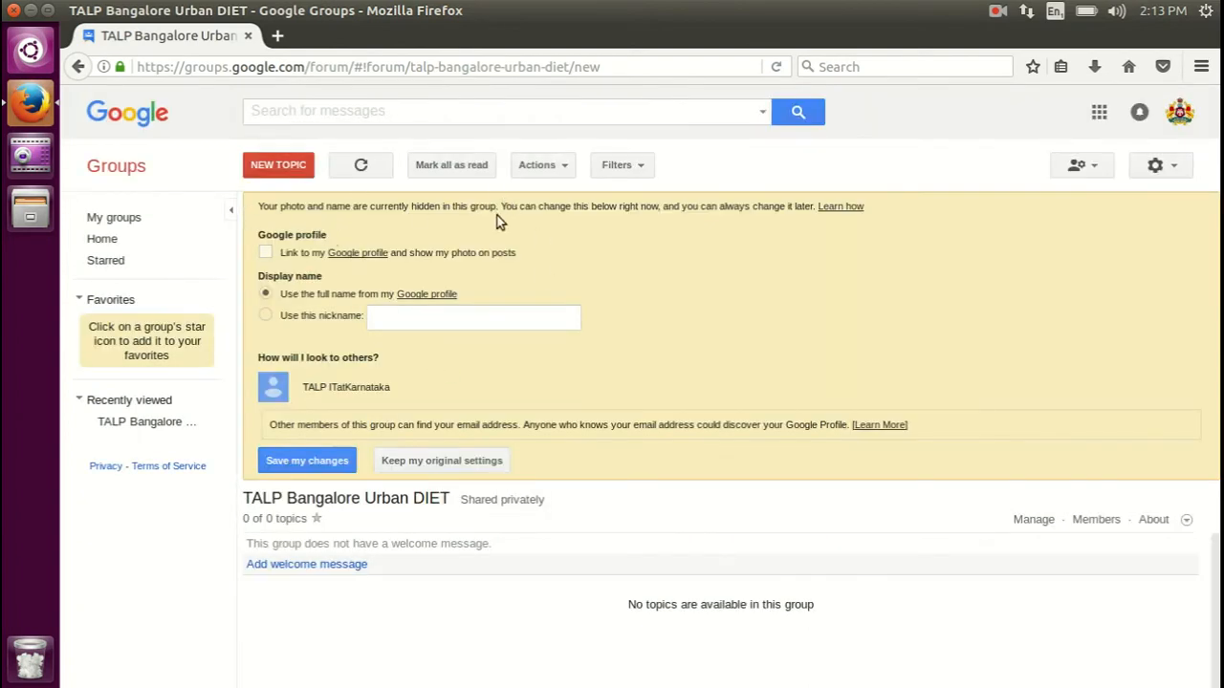
left_click(444, 461)
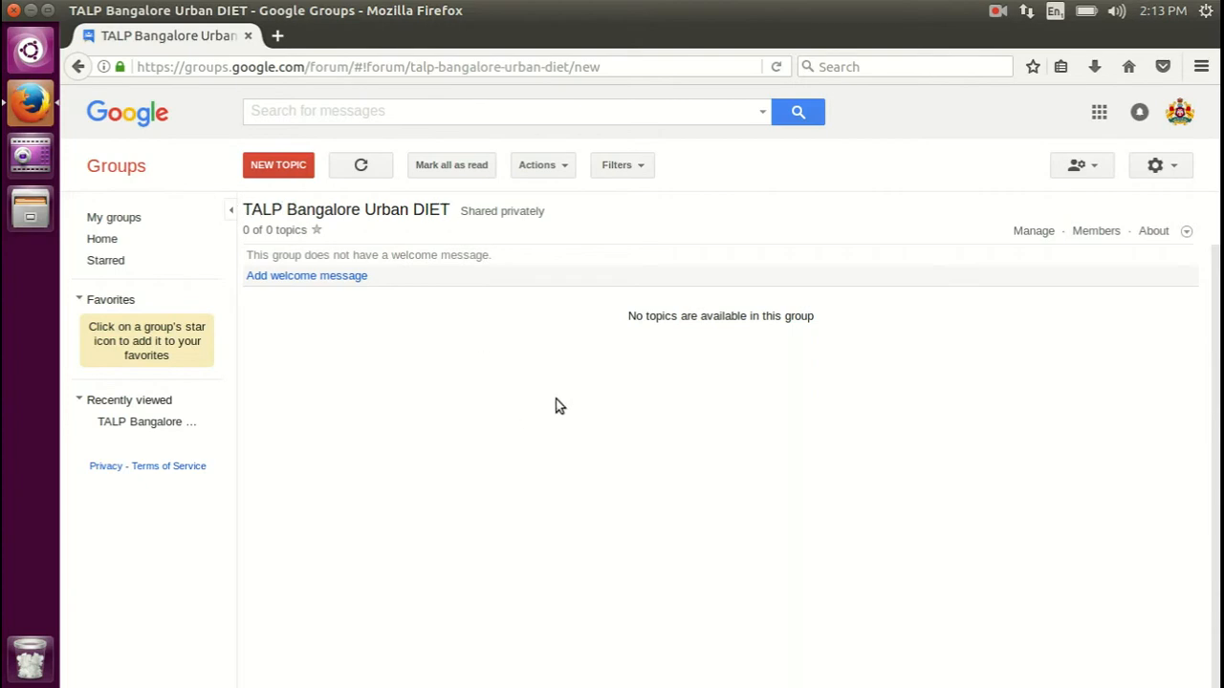
Open the group's member management, widen the navigation pane and bring up the form for adding members directly.
left_click(1092, 235)
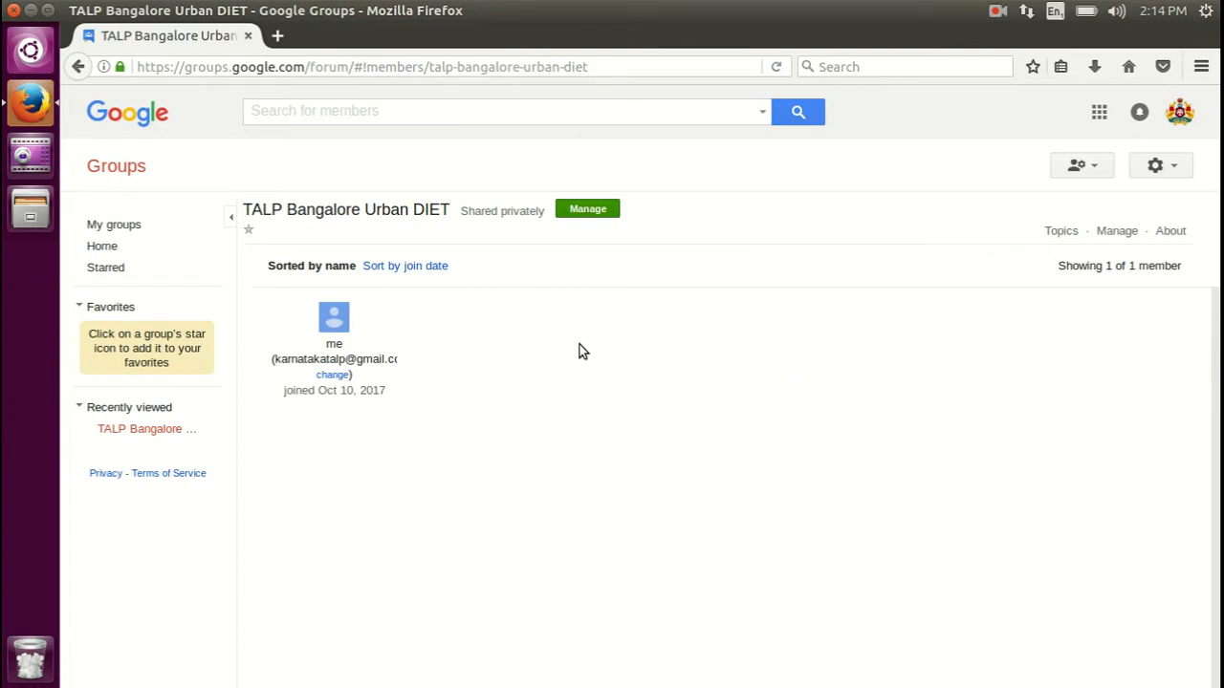
left_click(1116, 231)
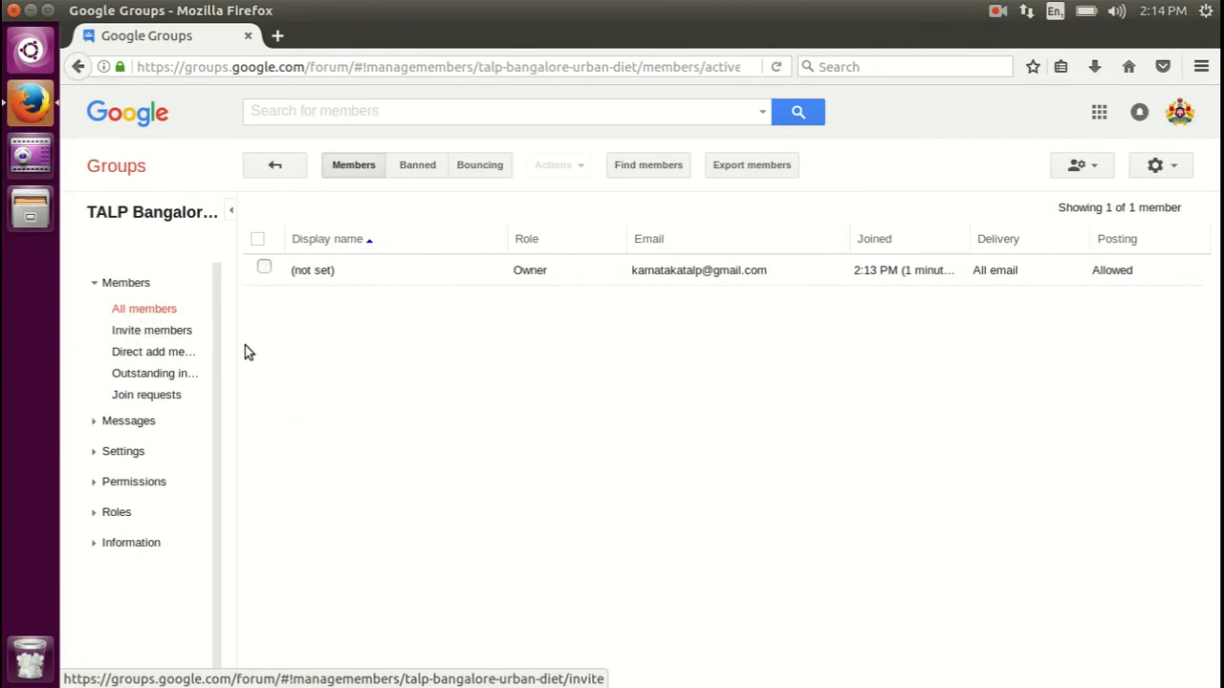
left_click_drag(238, 344, 309, 350)
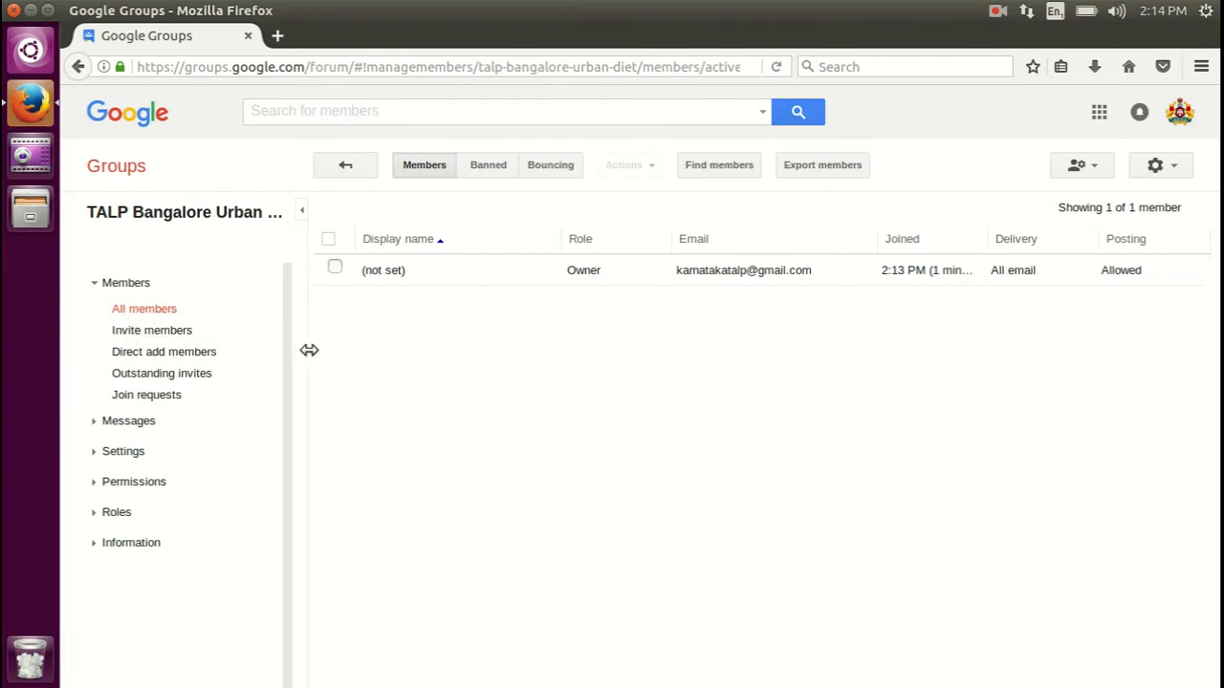
left_click(158, 354)
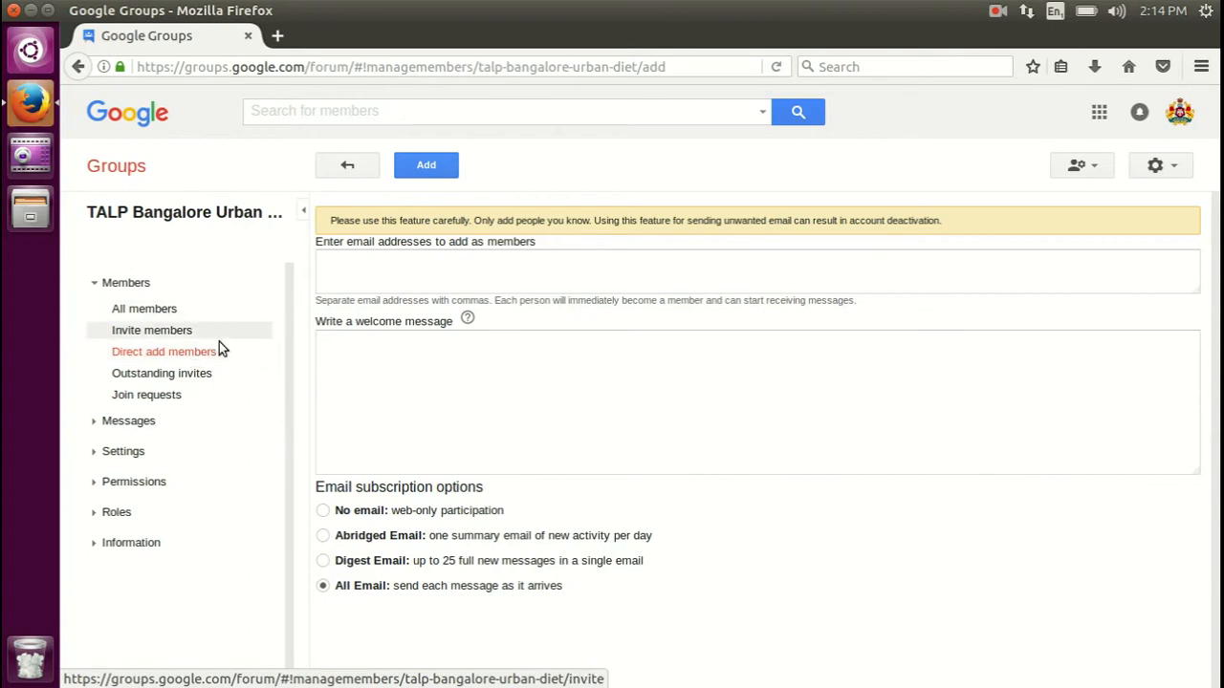
Enter the new member's email address in the direct add form, using the suggested address.
left_click(397, 268)
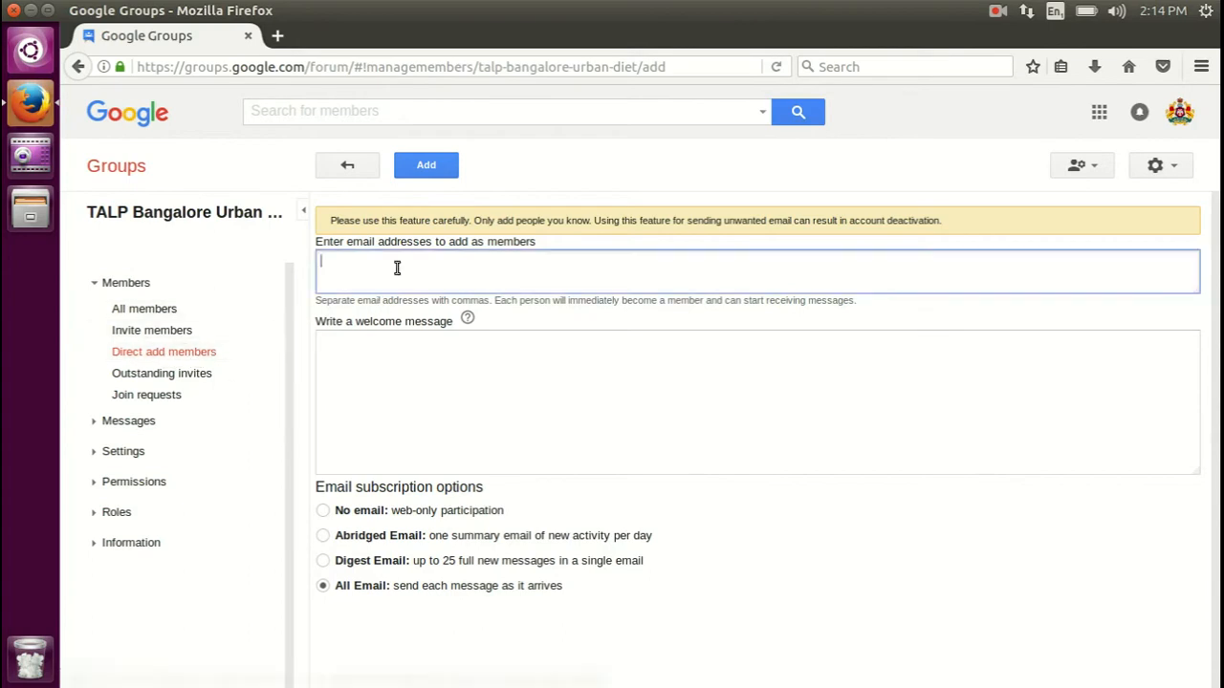
type("gu")
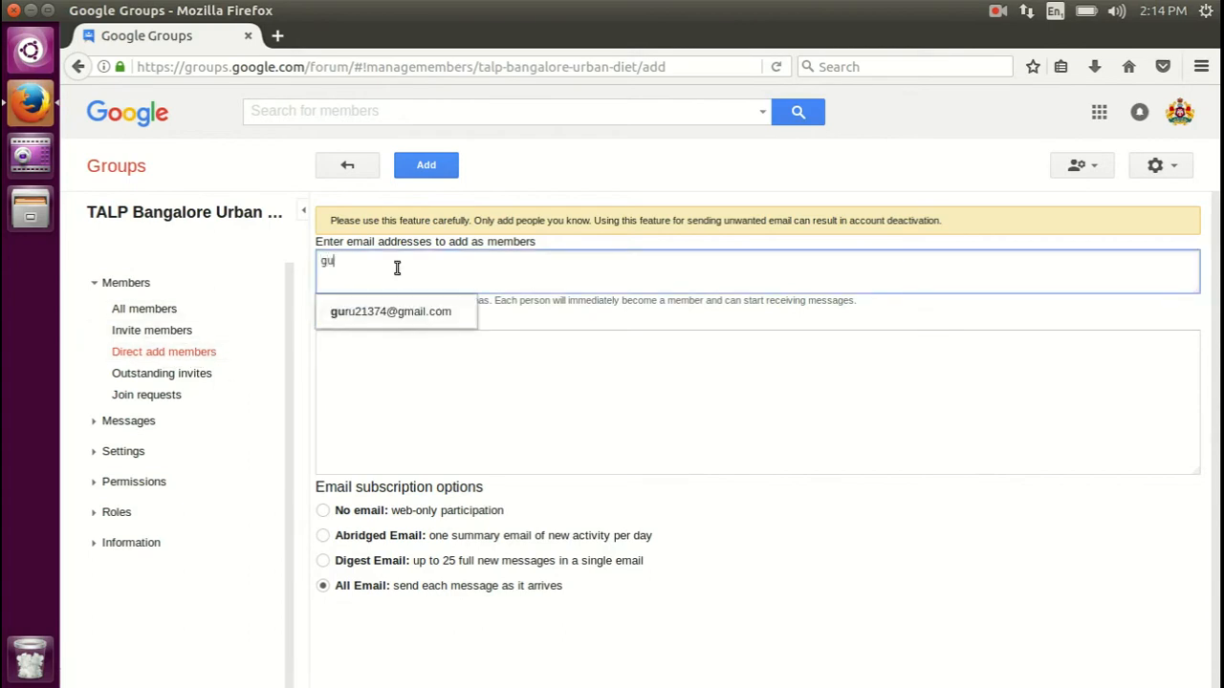
left_click(385, 312)
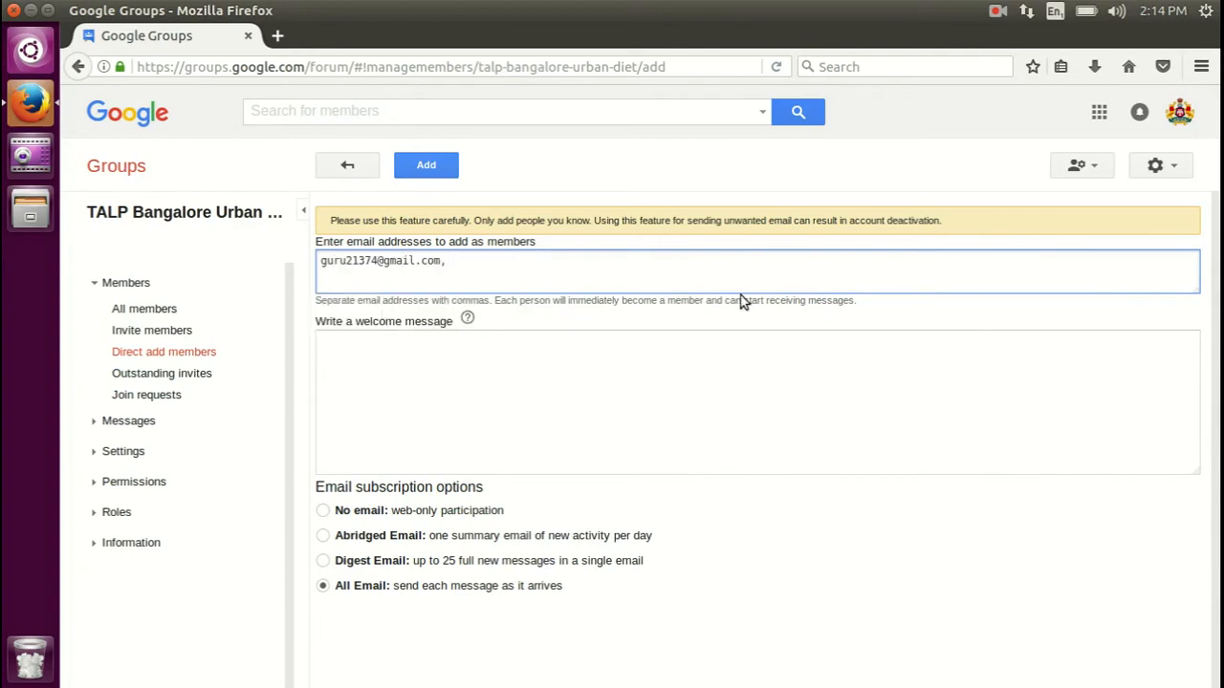
Submit the new member with the welcome message "Hi" and the "No email" subscription option.
left_click(491, 376)
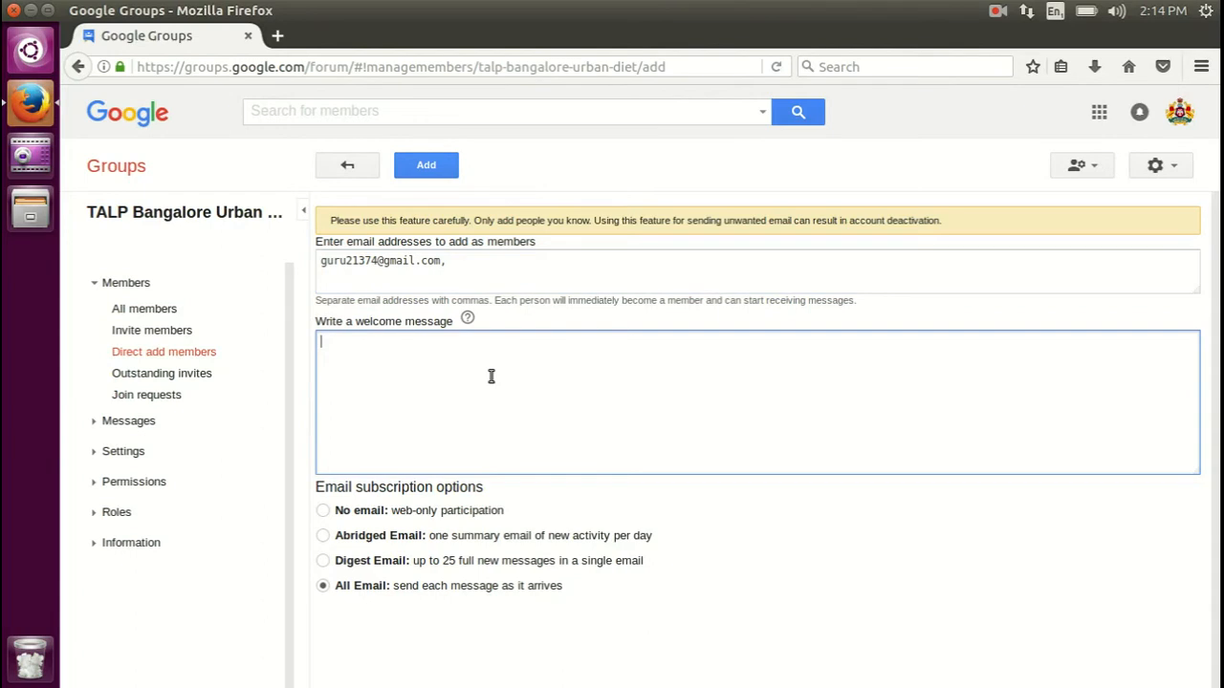
type("Hi")
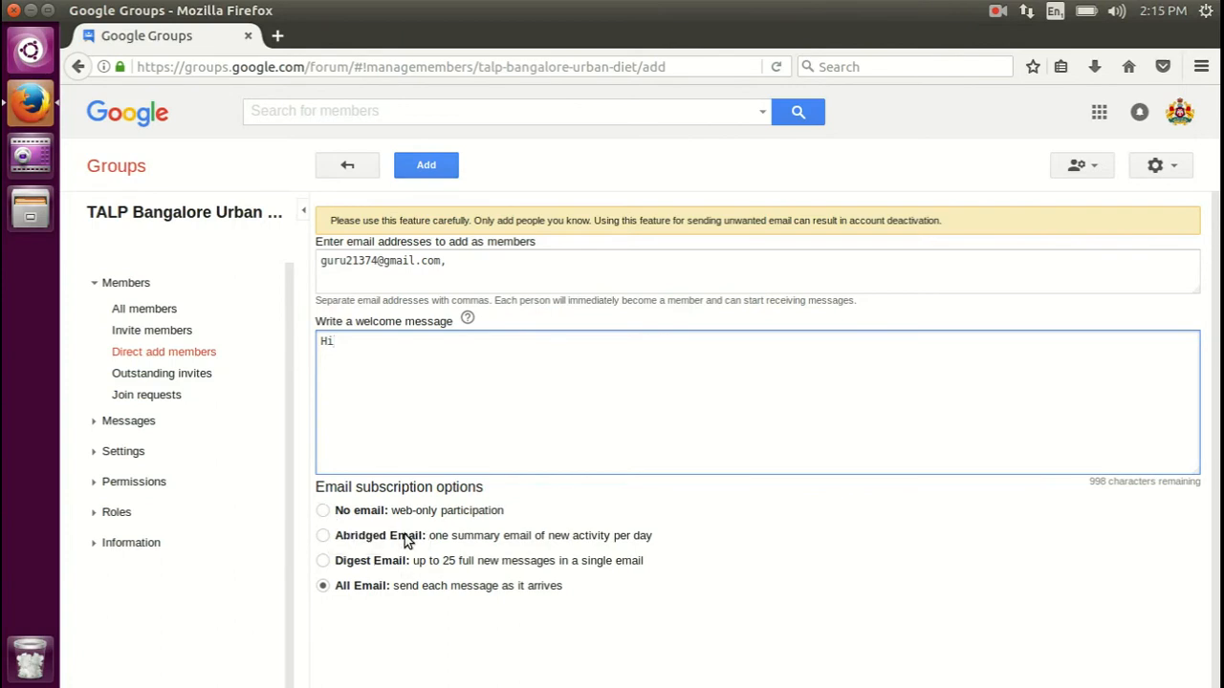
left_click(324, 512)
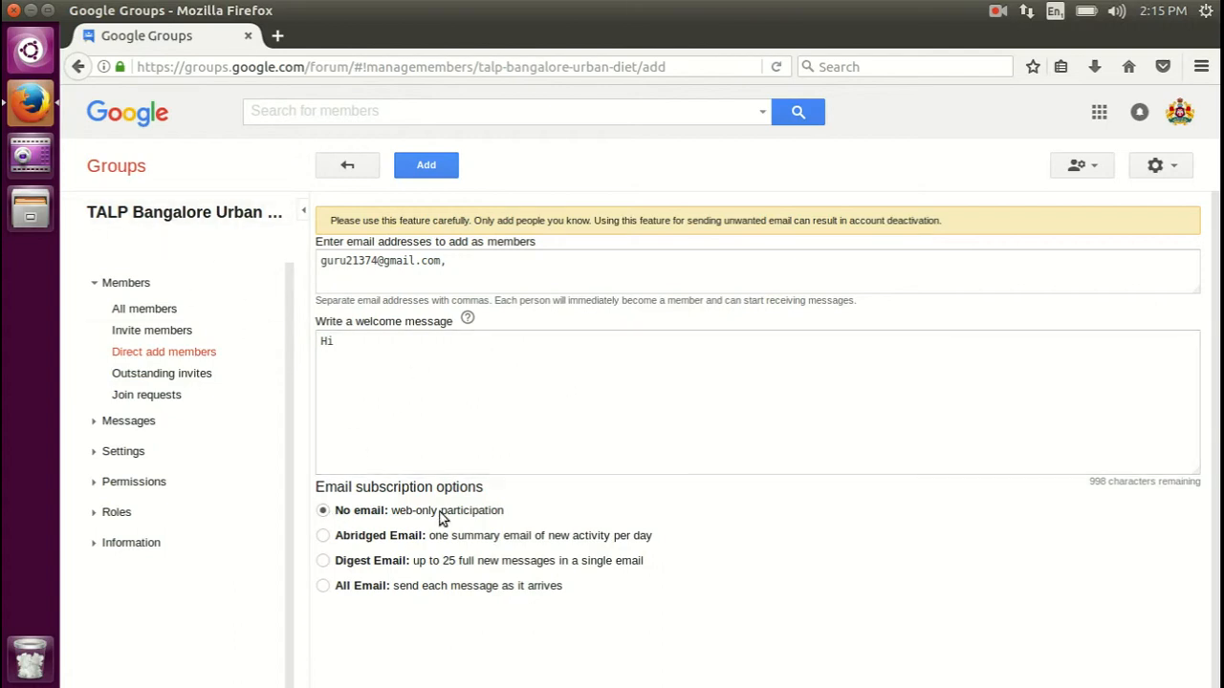
left_click(453, 168)
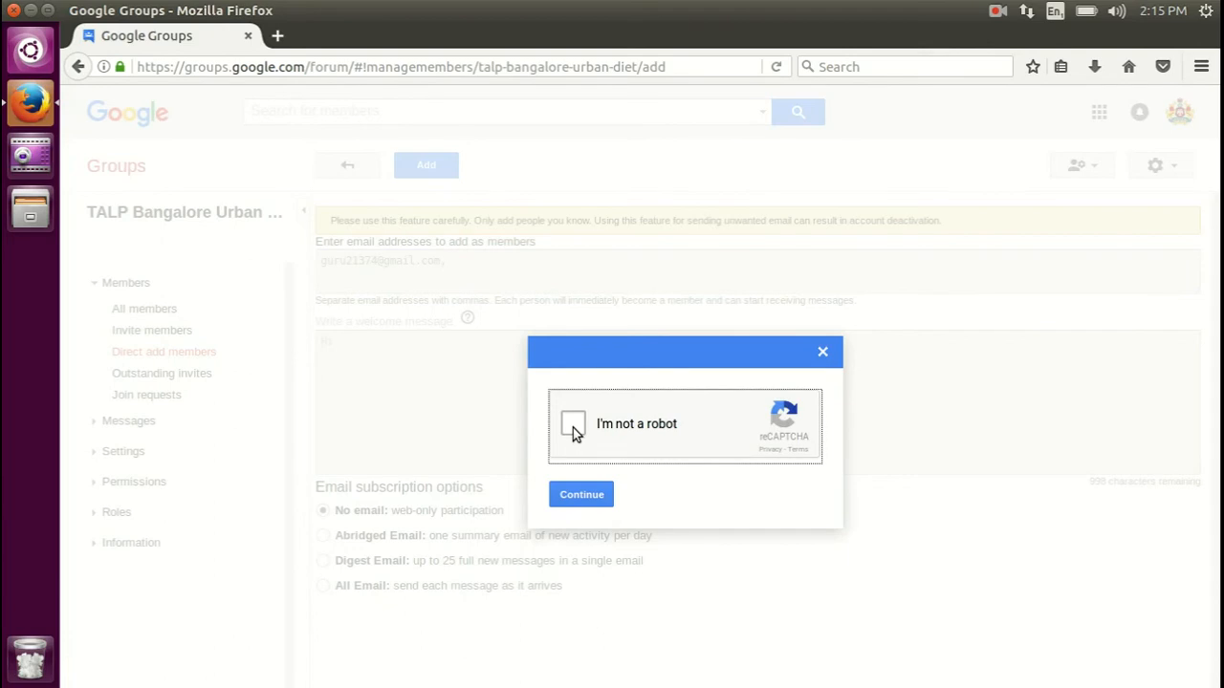
Start the robot check and mark the four squares covering the Shell Evolux sign as street signs.
left_click(573, 425)
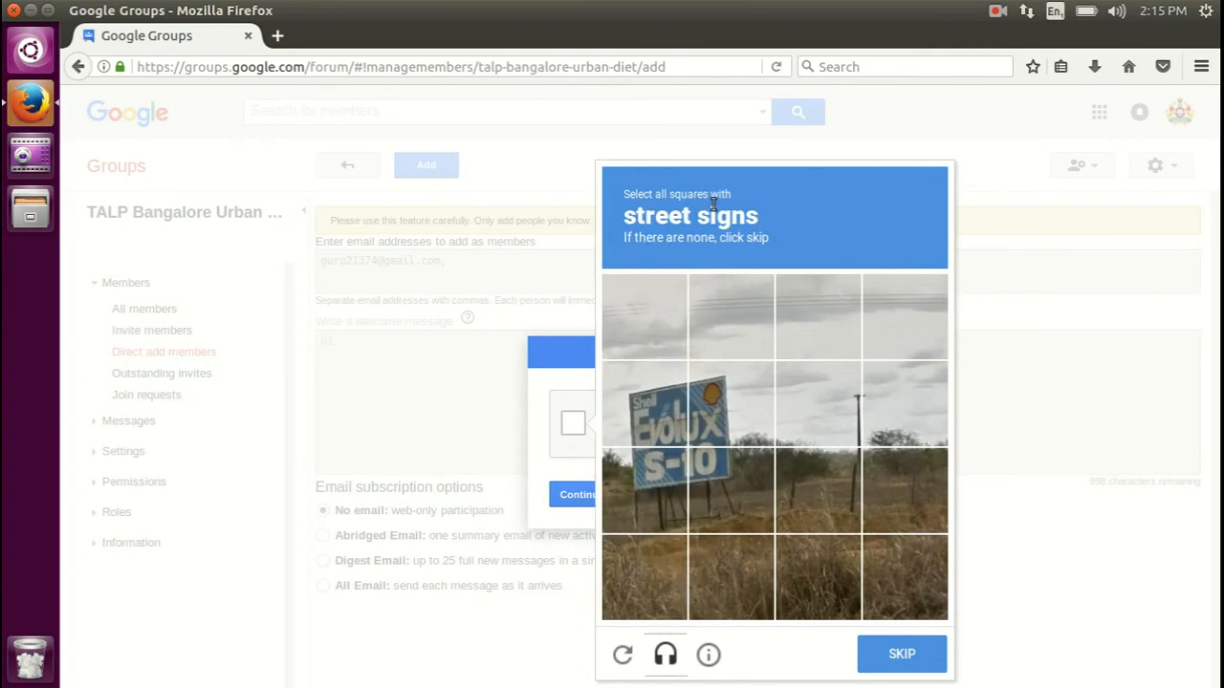
left_click(661, 416)
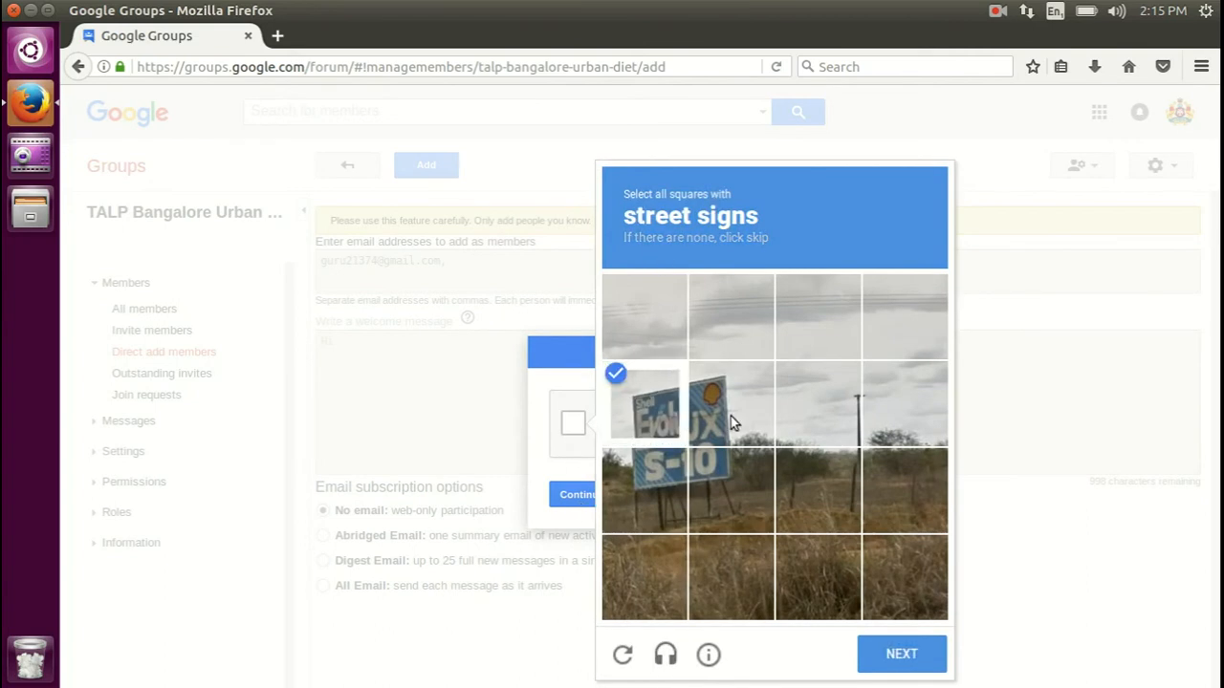
left_click(730, 416)
left_click(660, 479)
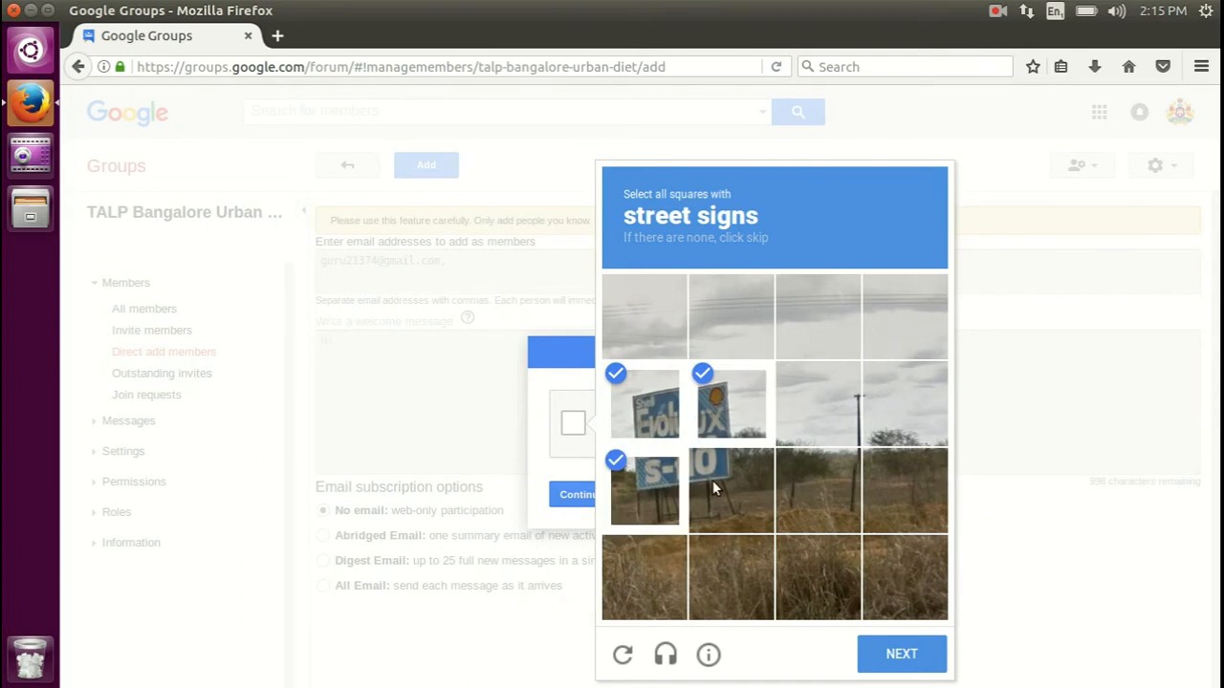
left_click(711, 480)
left_click(903, 655)
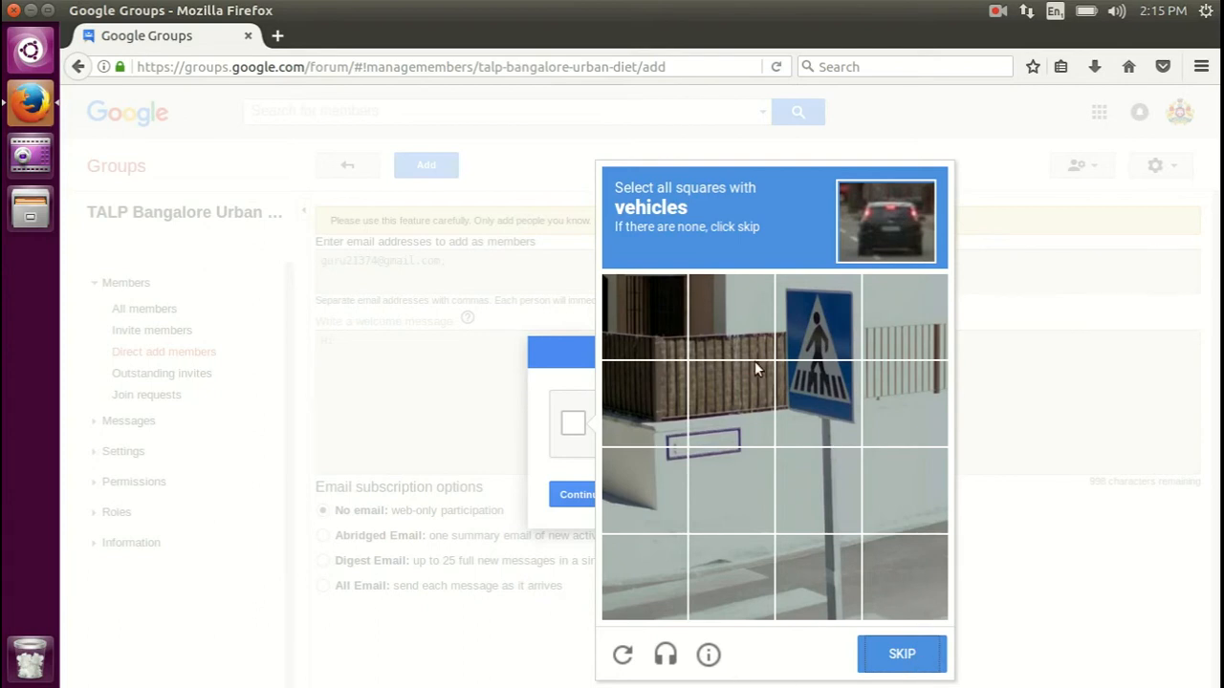
Request a different vehicle challenge and mark the six squares with vehicles in the highway picture.
left_click(625, 657)
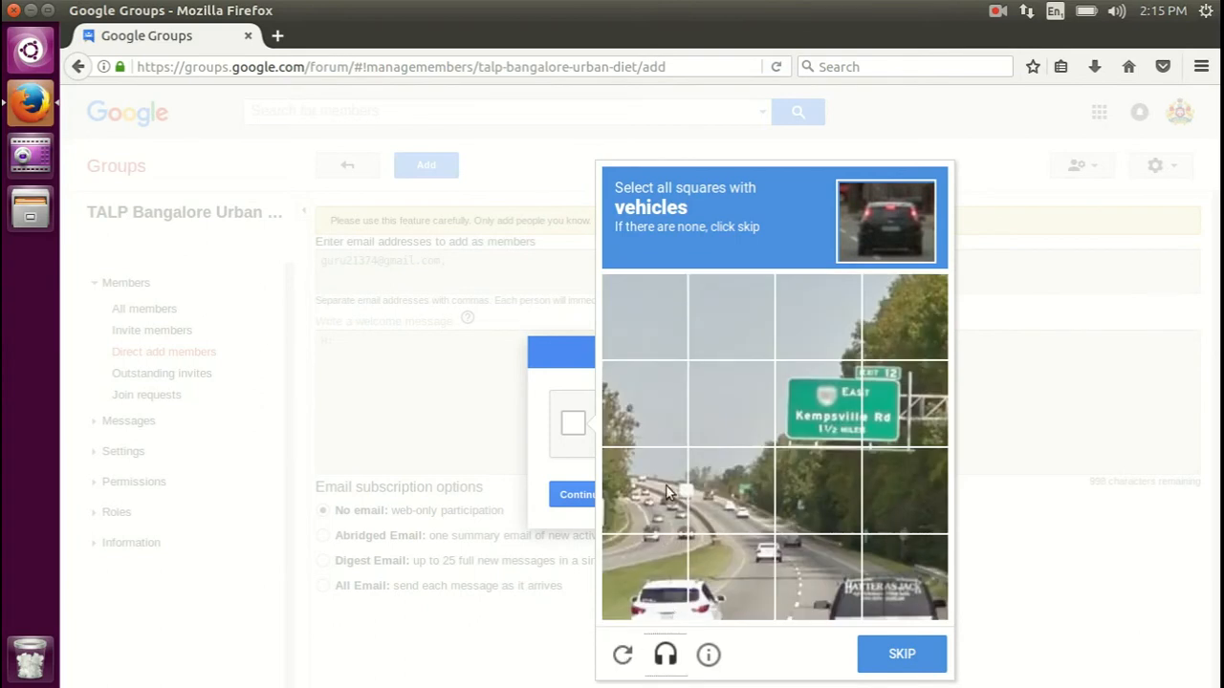
left_click(633, 512)
left_click(739, 499)
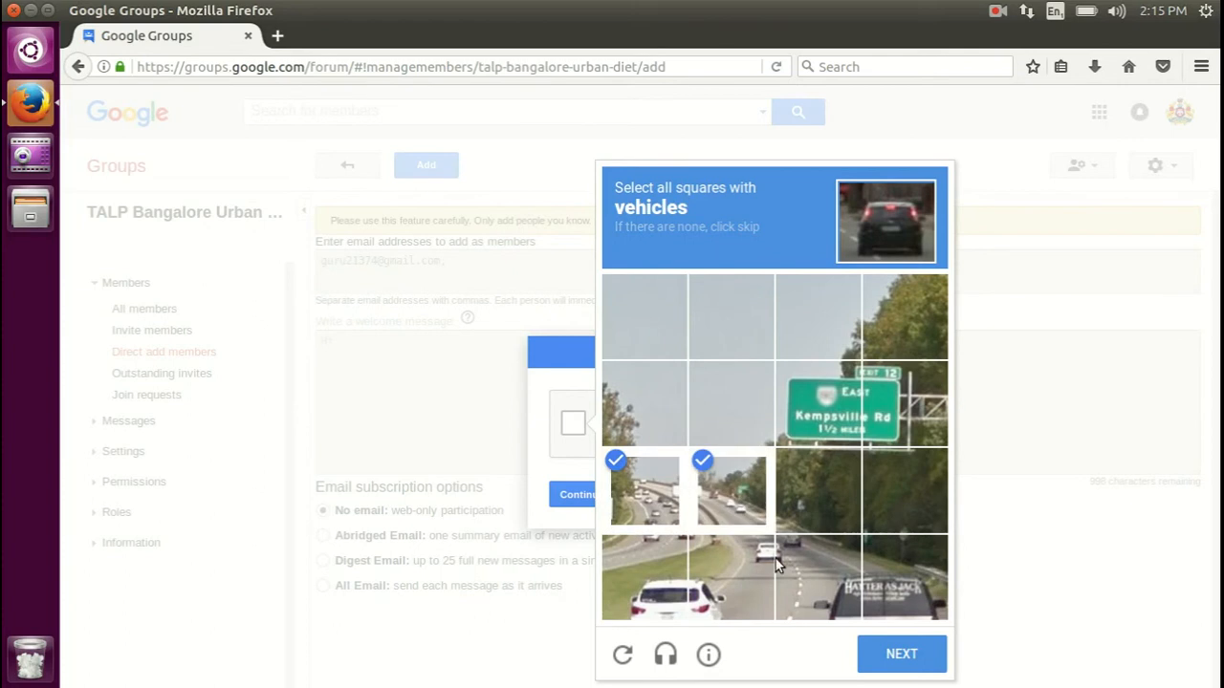
left_click(804, 564)
left_click(736, 568)
left_click(656, 580)
left_click(880, 568)
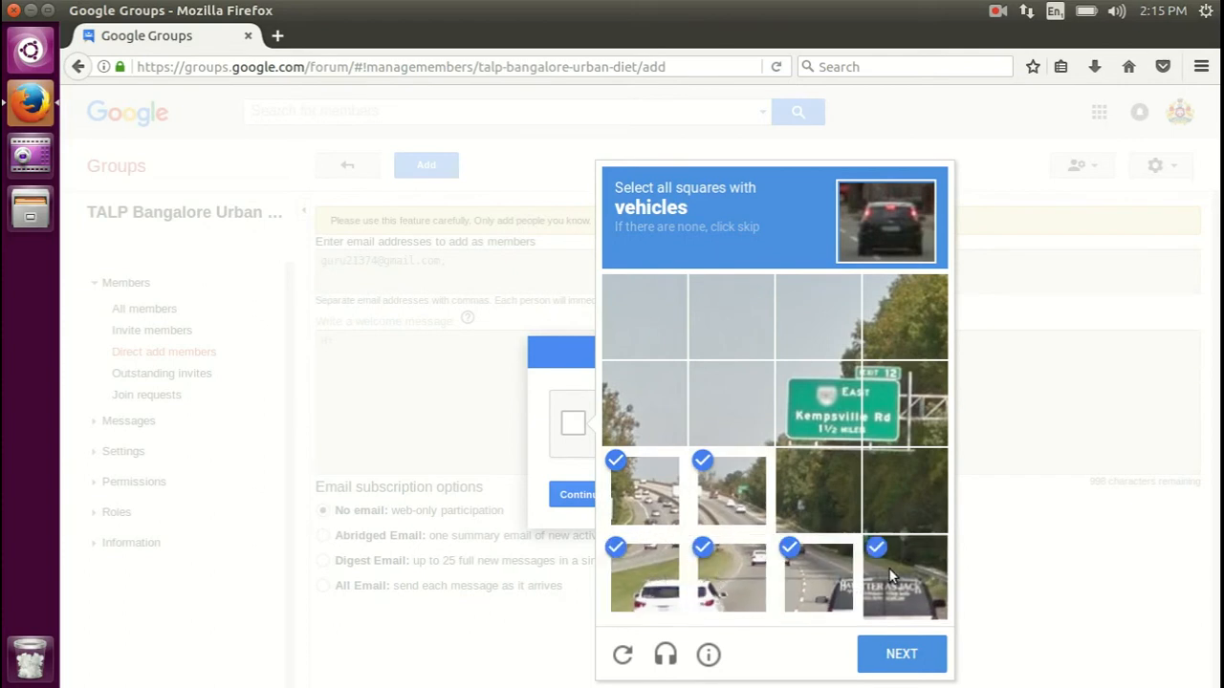
left_click(899, 654)
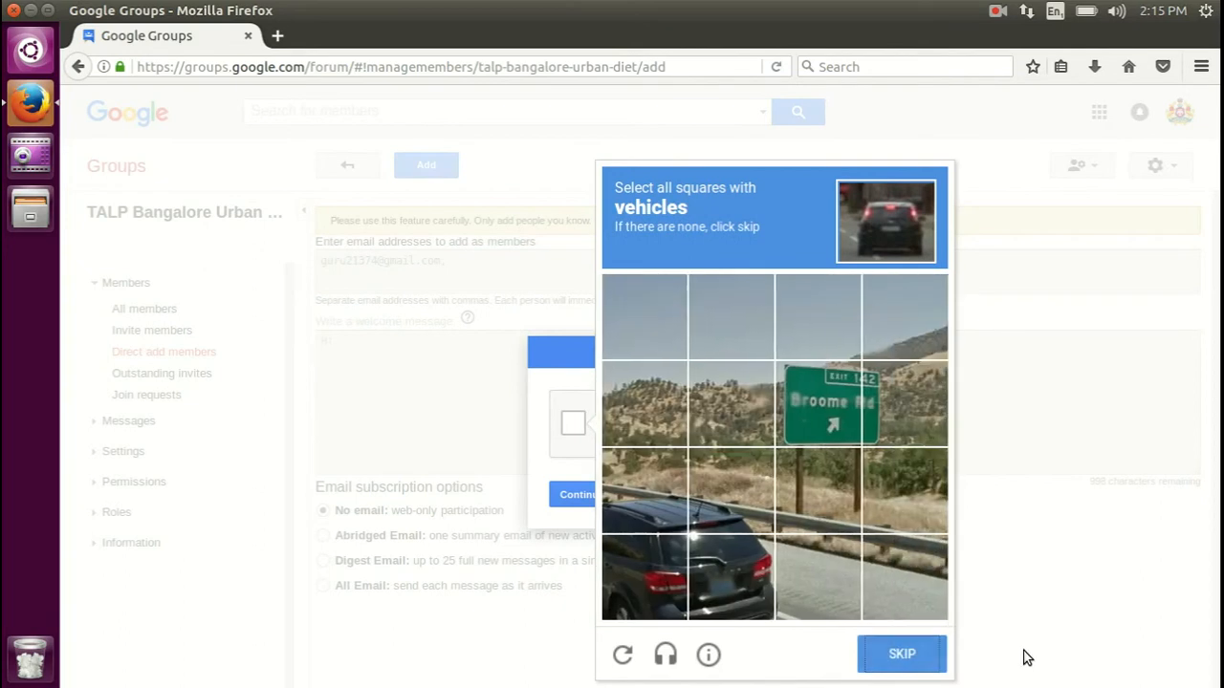
Mark the four squares containing the dark car, verify the robot check and continue to add the member.
left_click(651, 497)
left_click(732, 502)
left_click(727, 559)
left_click(656, 565)
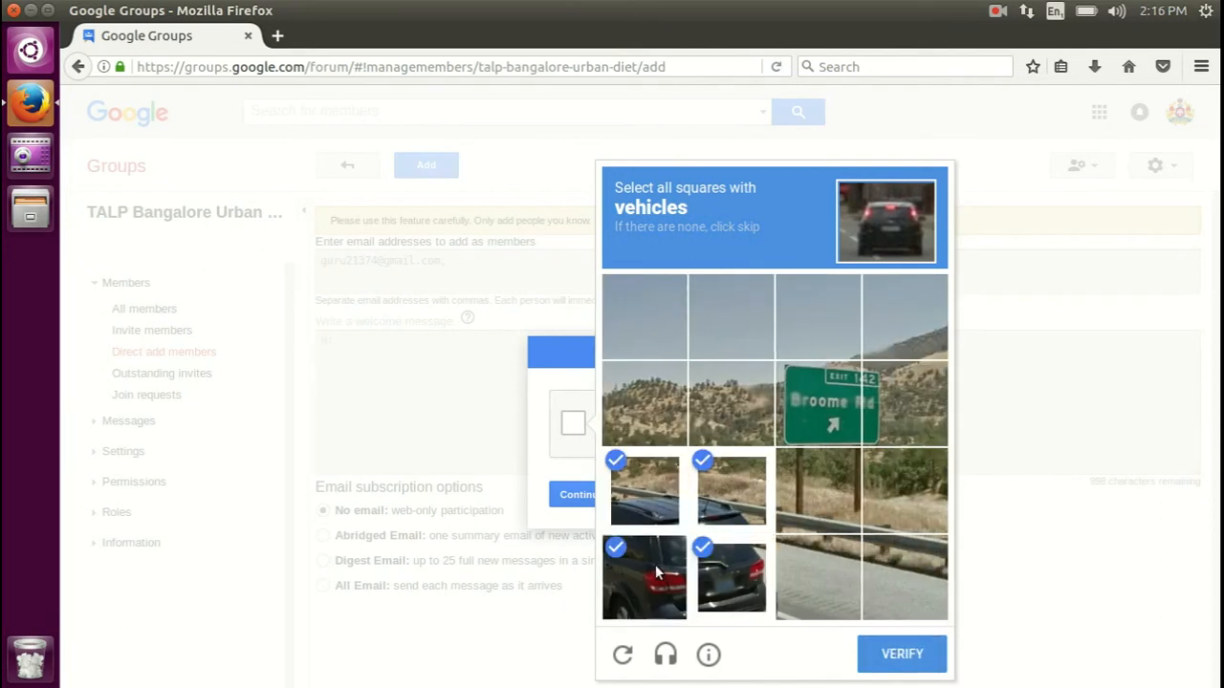
left_click(902, 659)
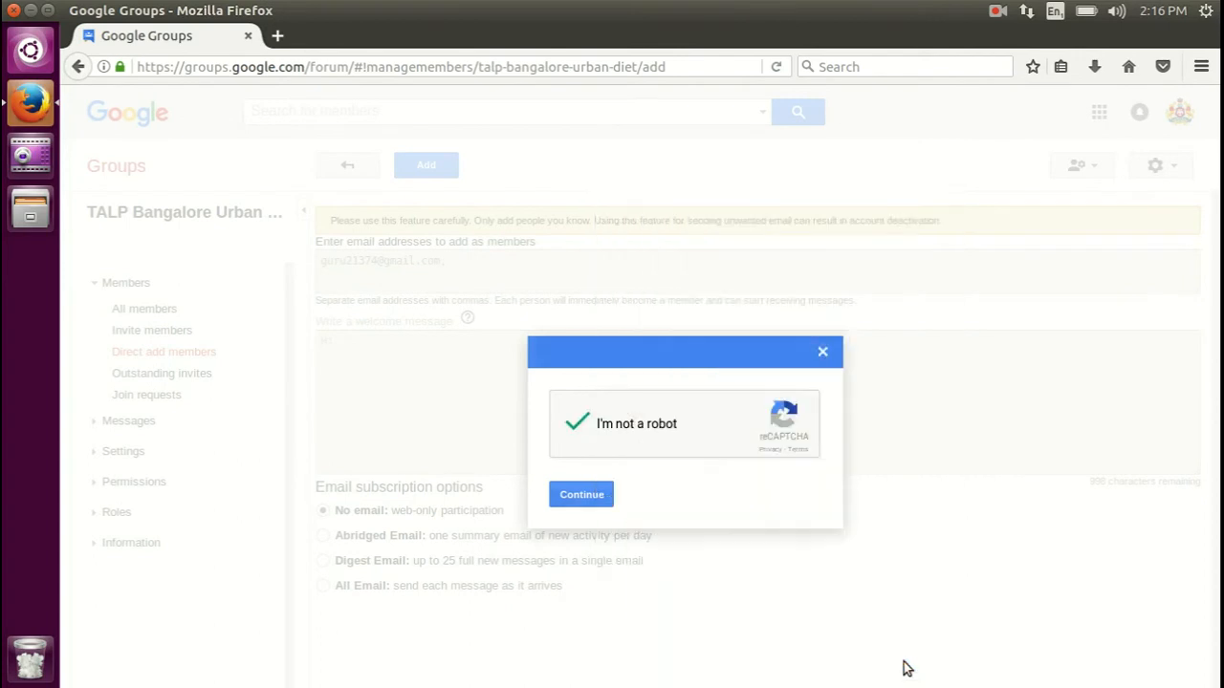
left_click(598, 503)
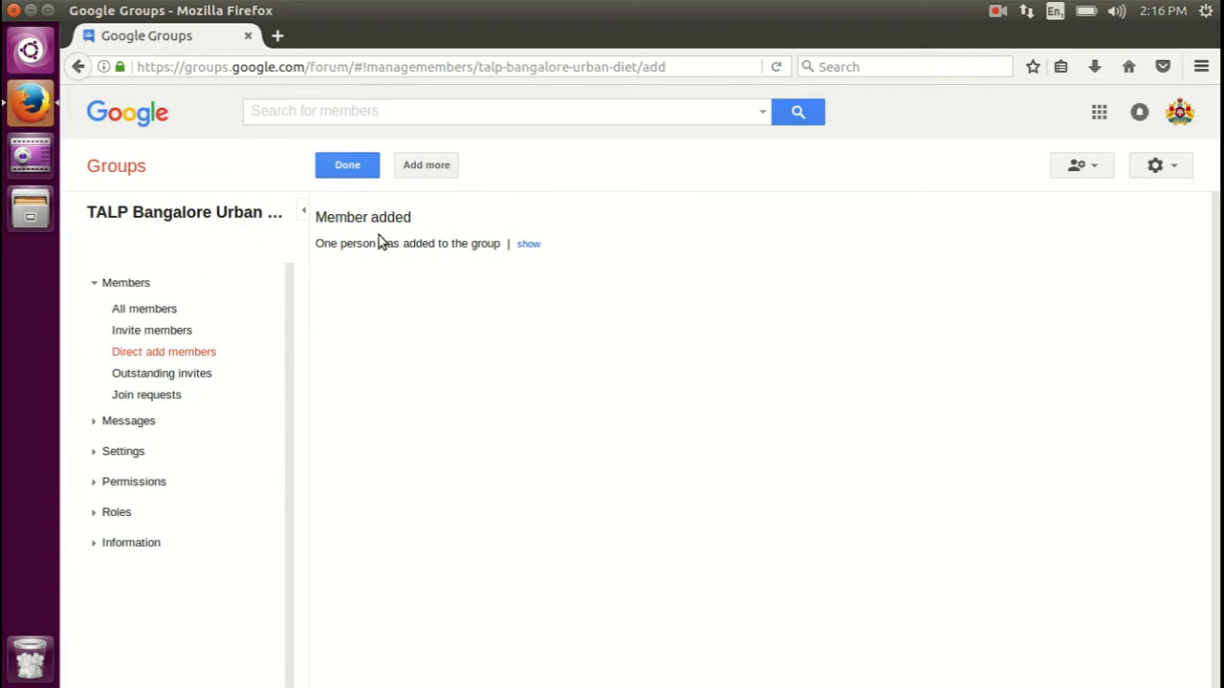
Show the address of the person added and finish adding members to return to the group page.
left_click(529, 244)
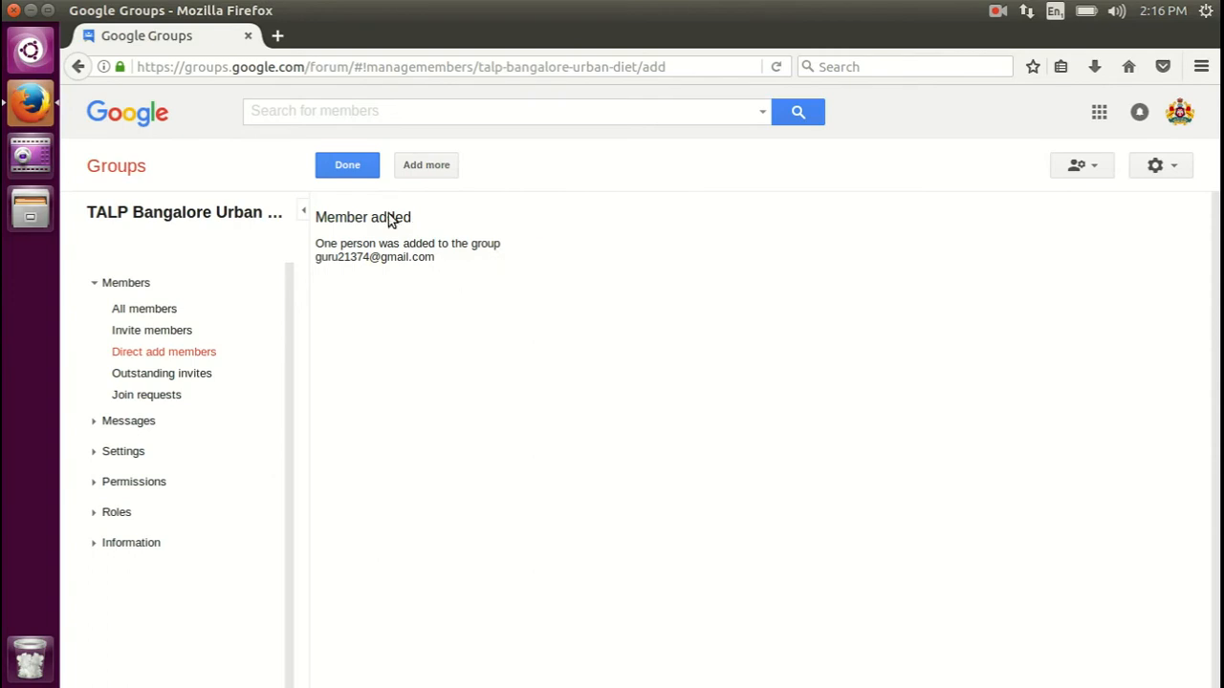
left_click(363, 182)
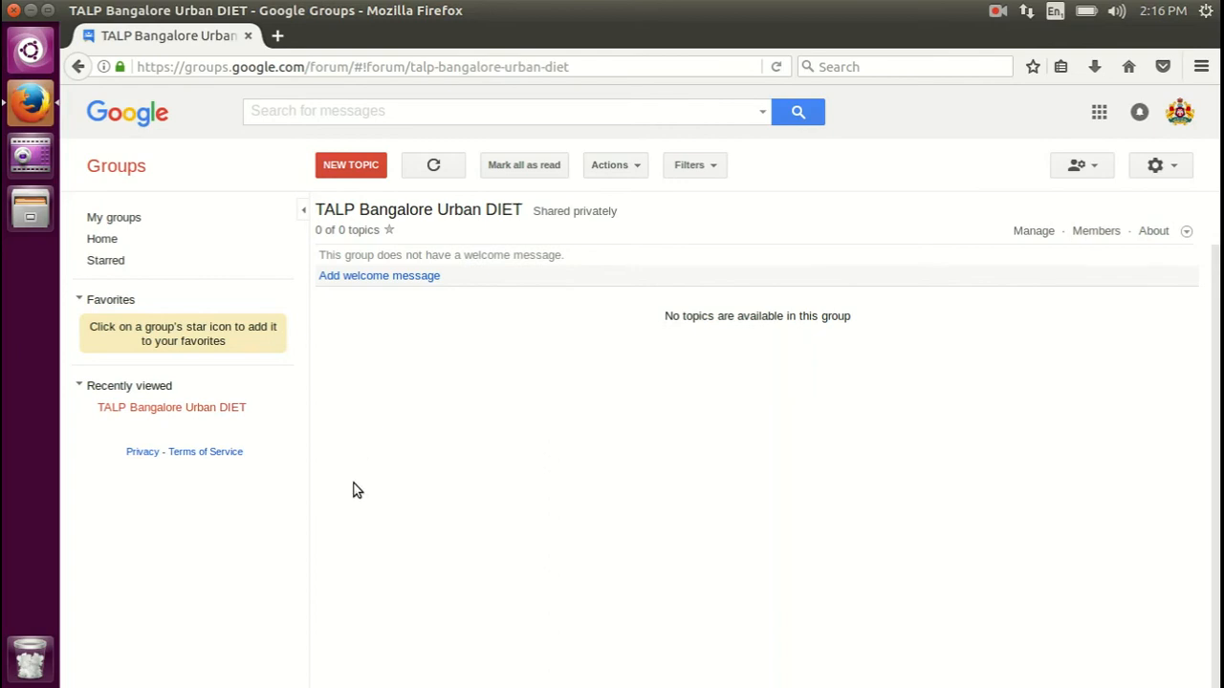
Open My groups and reload the page to check the list for the new group.
left_click(125, 217)
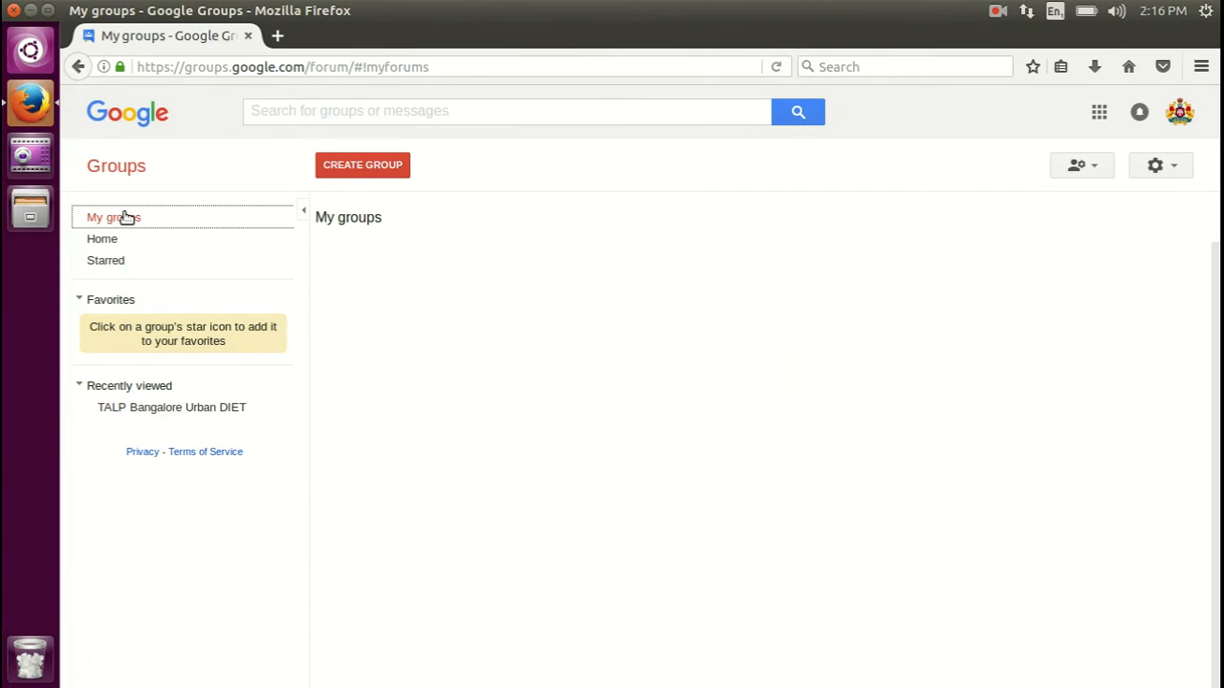
left_click(776, 69)
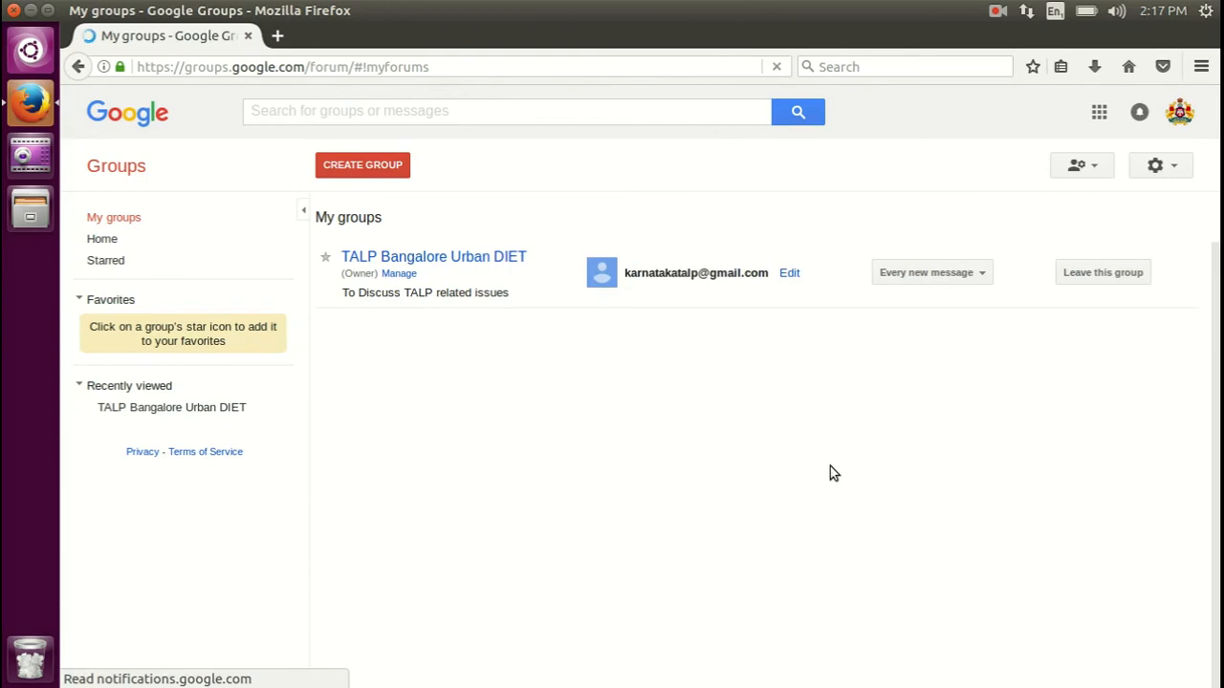
Open the TALP Bangalore Urban DIET group and keep the original profile display settings.
left_click(427, 259)
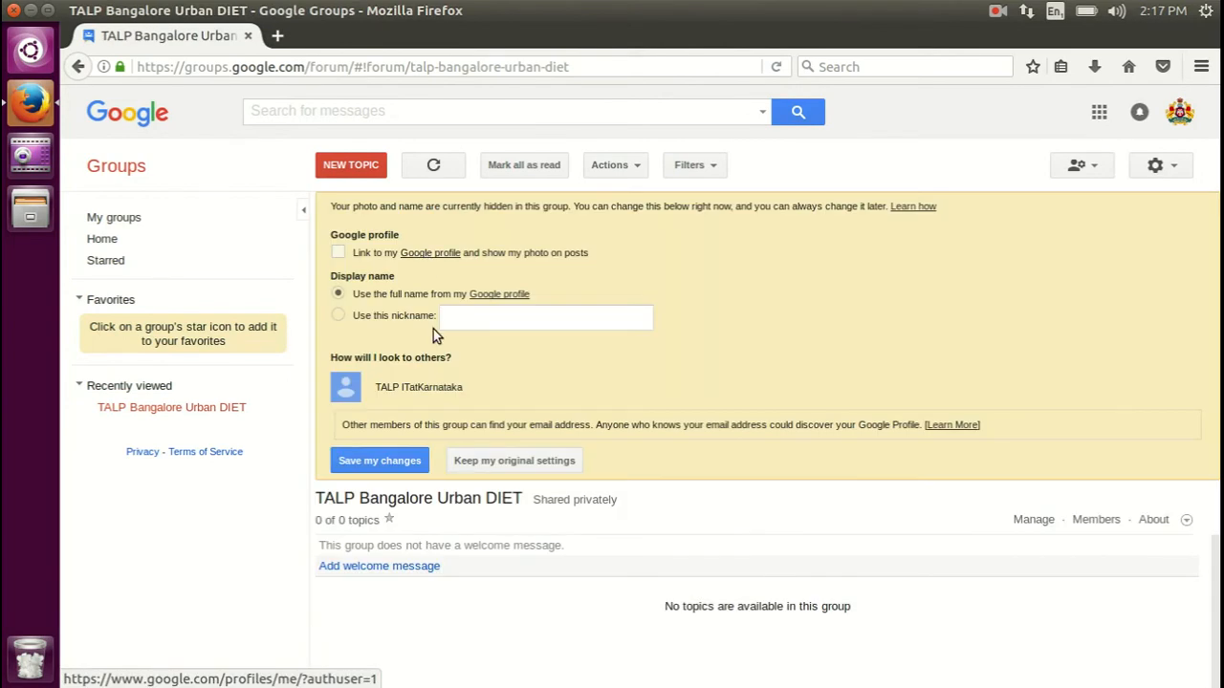
left_click(521, 461)
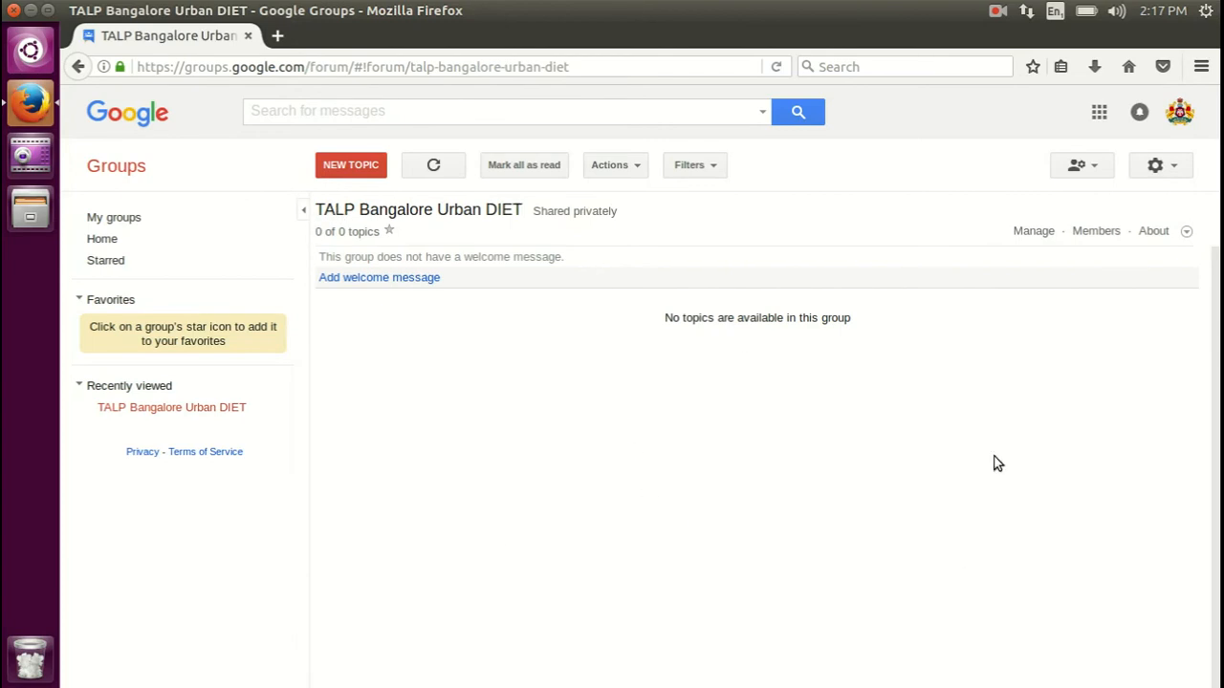
Post a new topic with the subject "Alternate Office Suites" and the message "Which are the other office suites than LibreOffice ?".
left_click(369, 166)
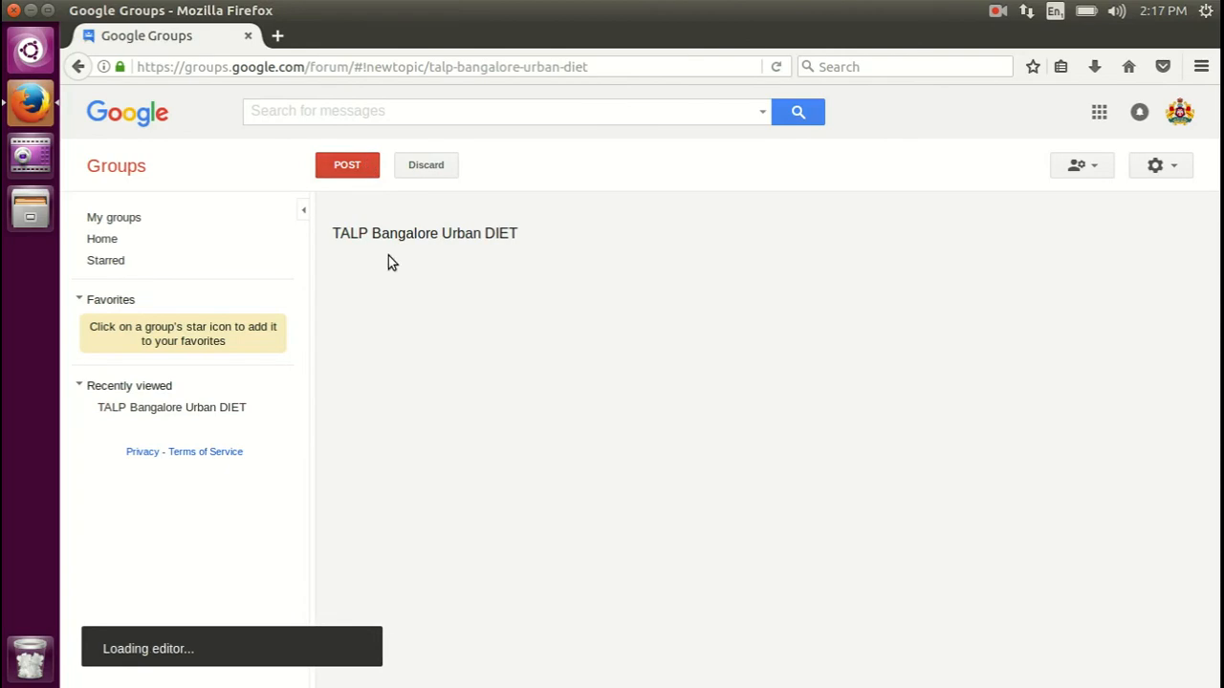
left_click(528, 311)
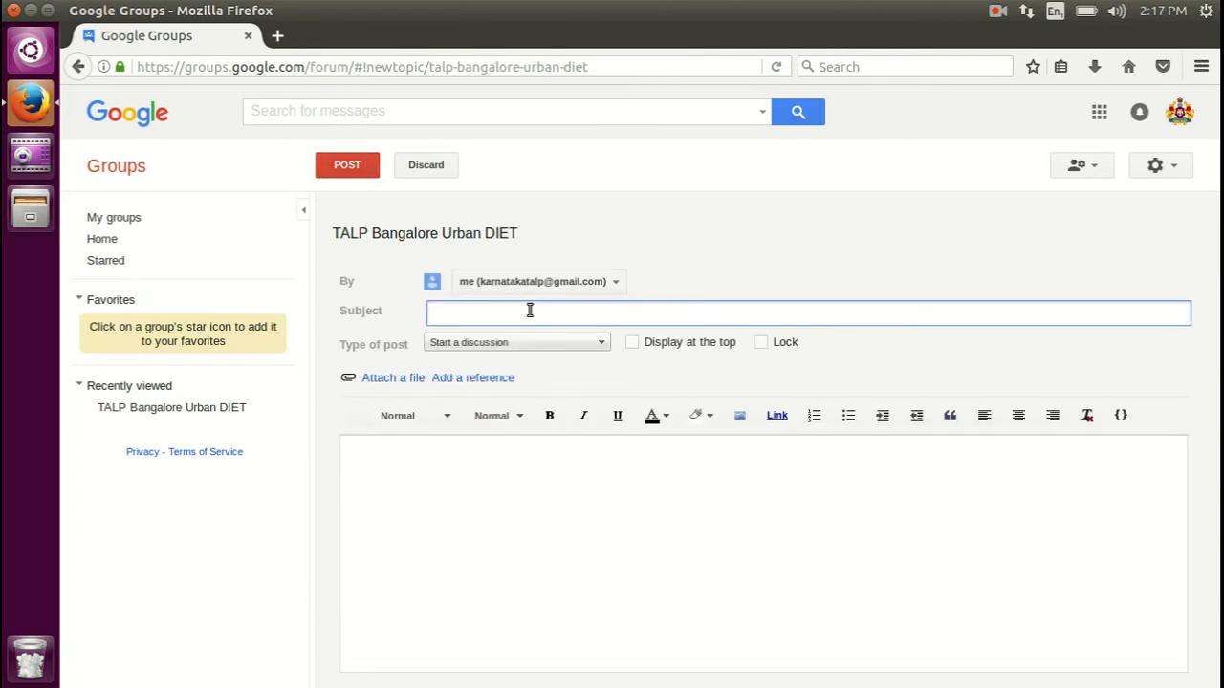
type("Alternate Office Suites")
left_click(608, 489)
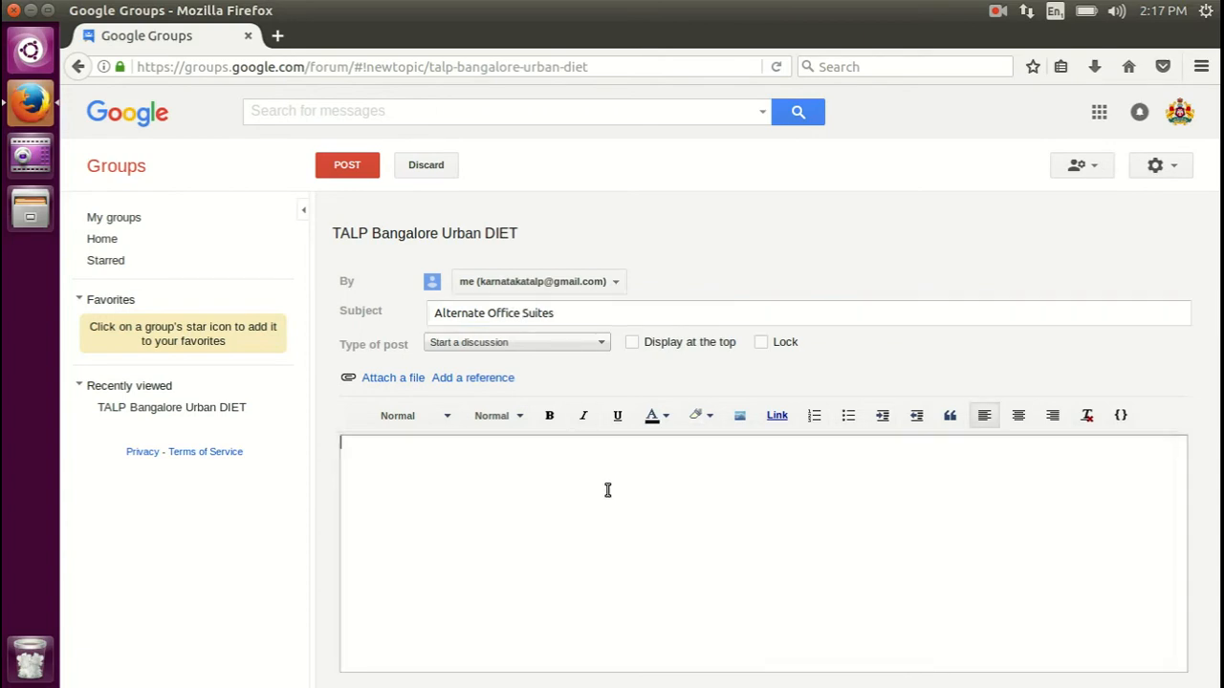
type("Which are the other office")
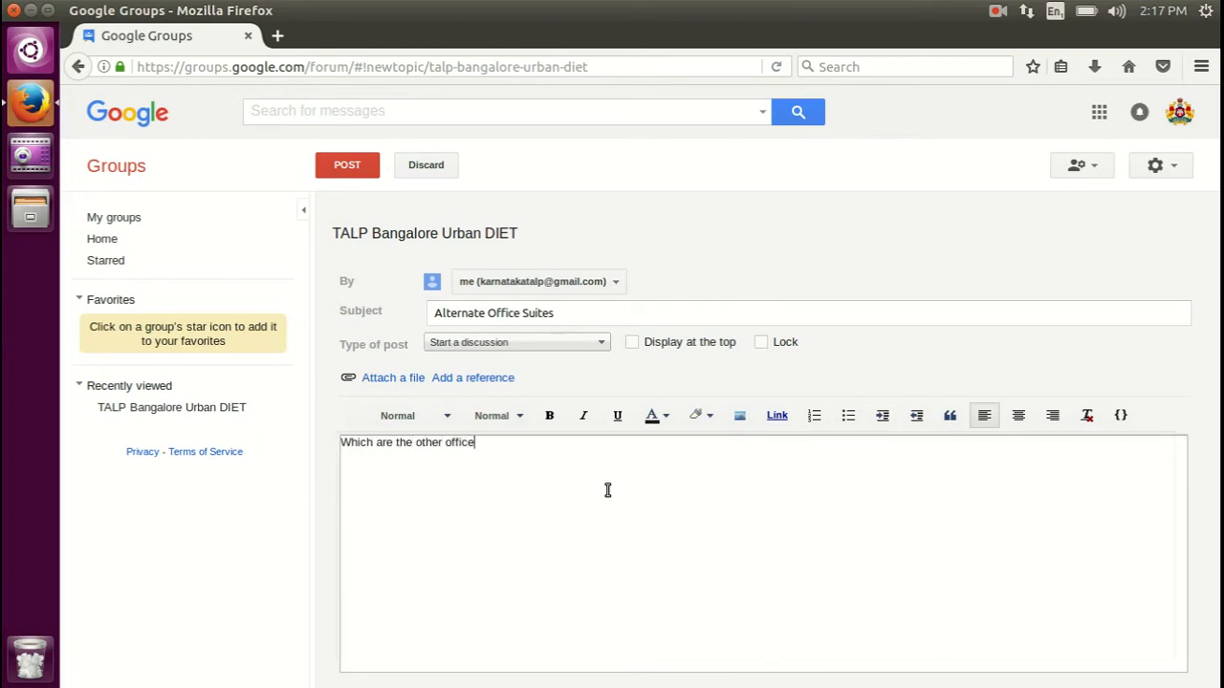
type(" suites than LibreOffice ?")
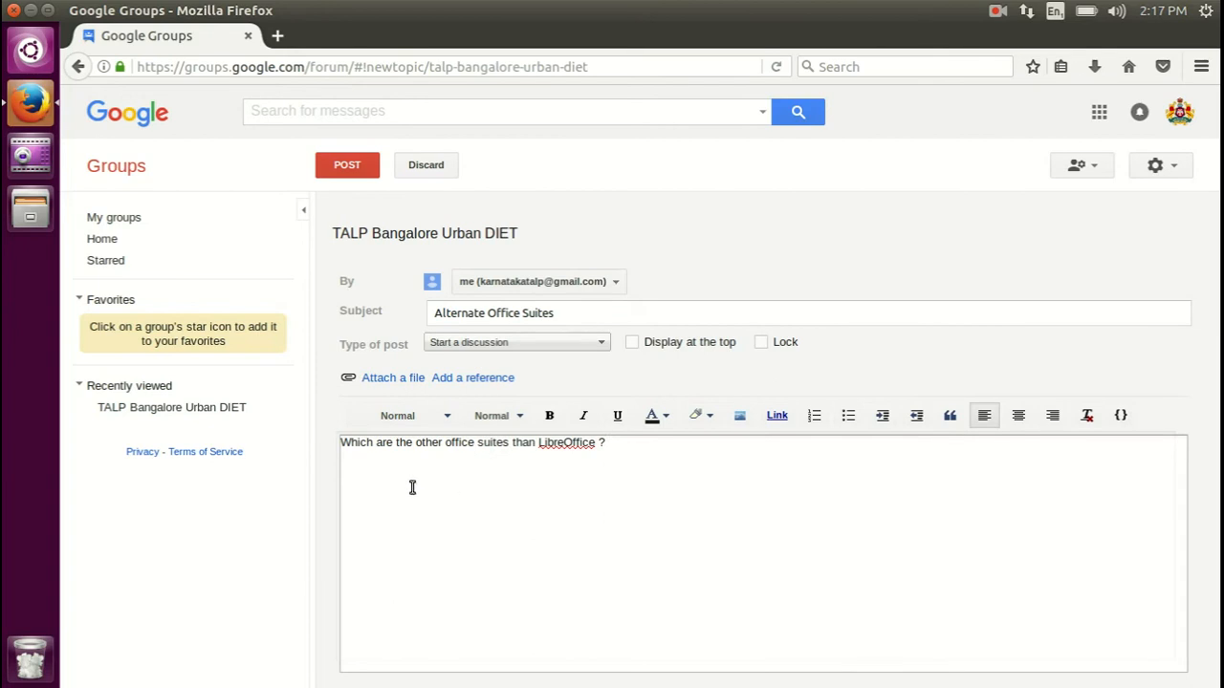
left_click(356, 173)
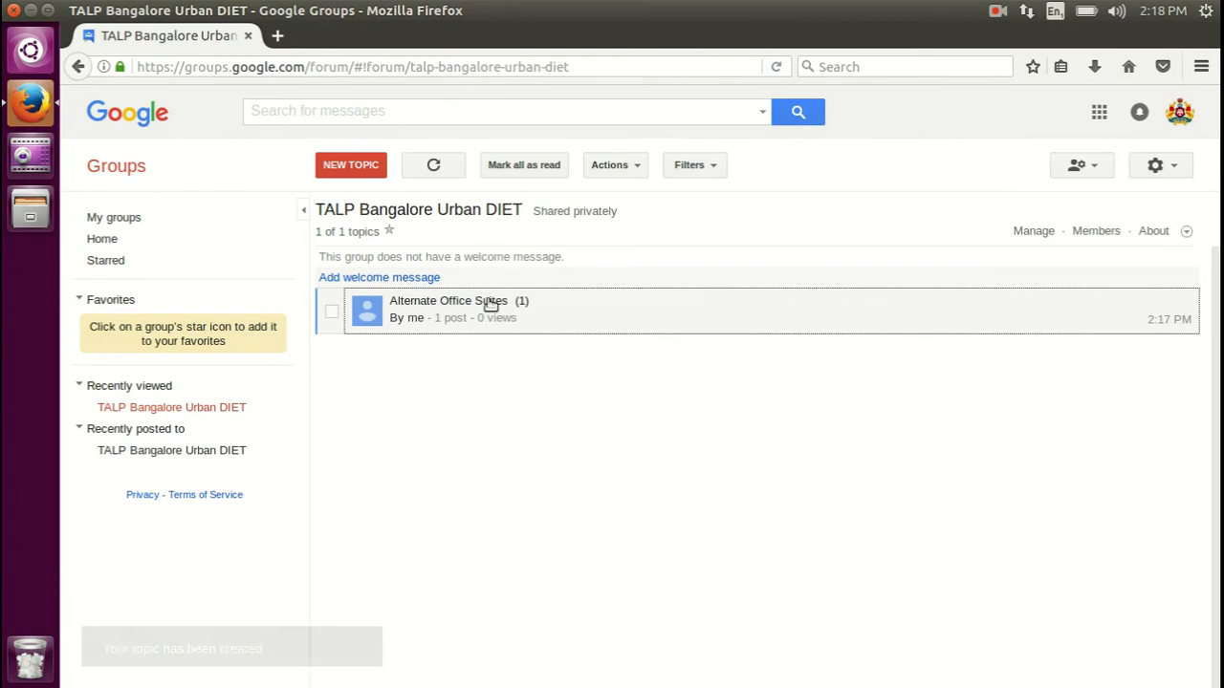
View the Alternate Office Suites topic and its reply editor, and return to the topic list without posting a reply.
left_click(423, 310)
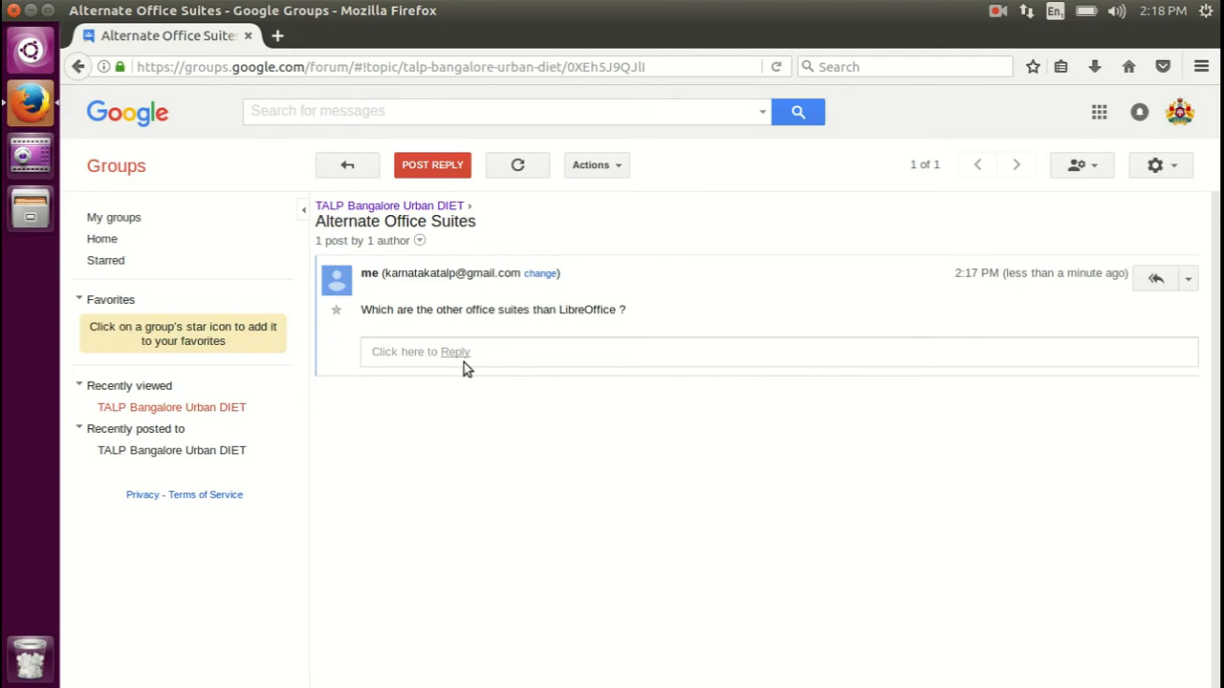
left_click(509, 352)
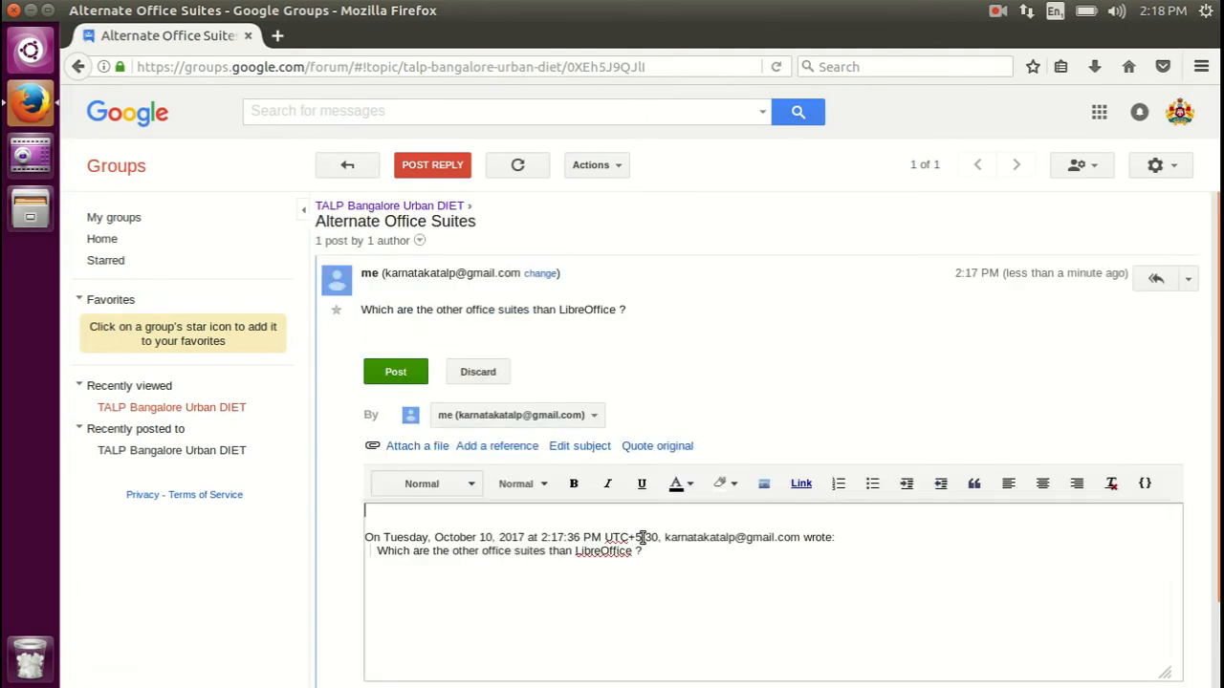
left_click(356, 166)
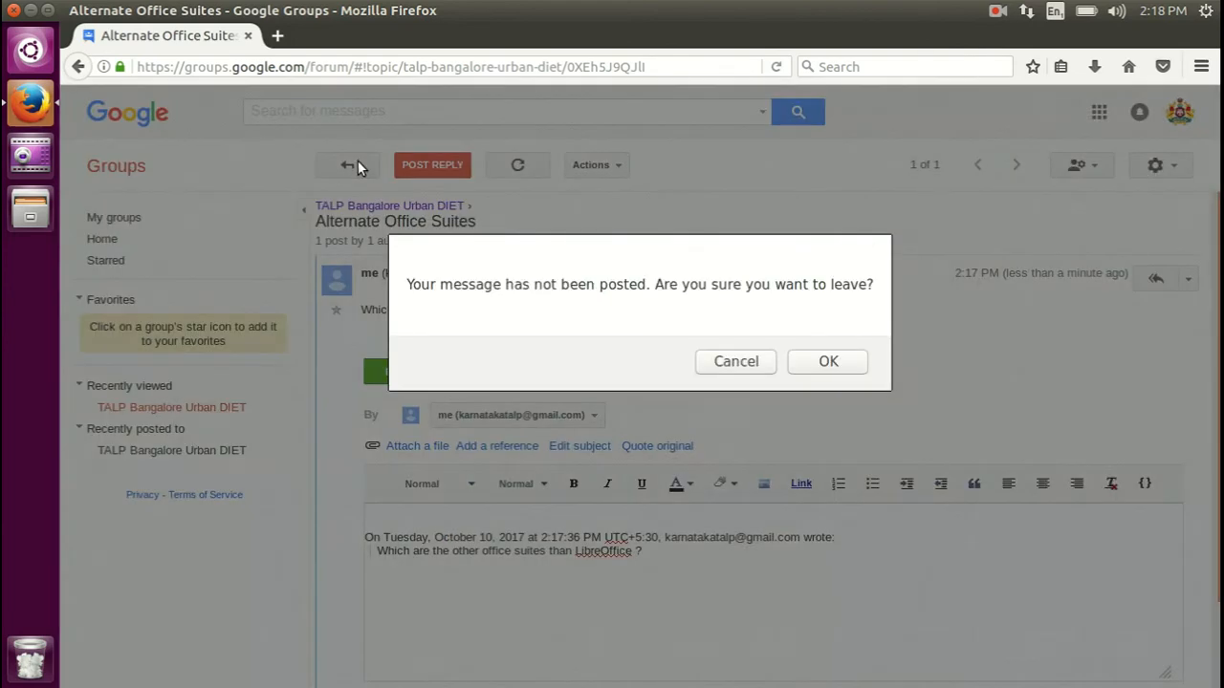
left_click(830, 361)
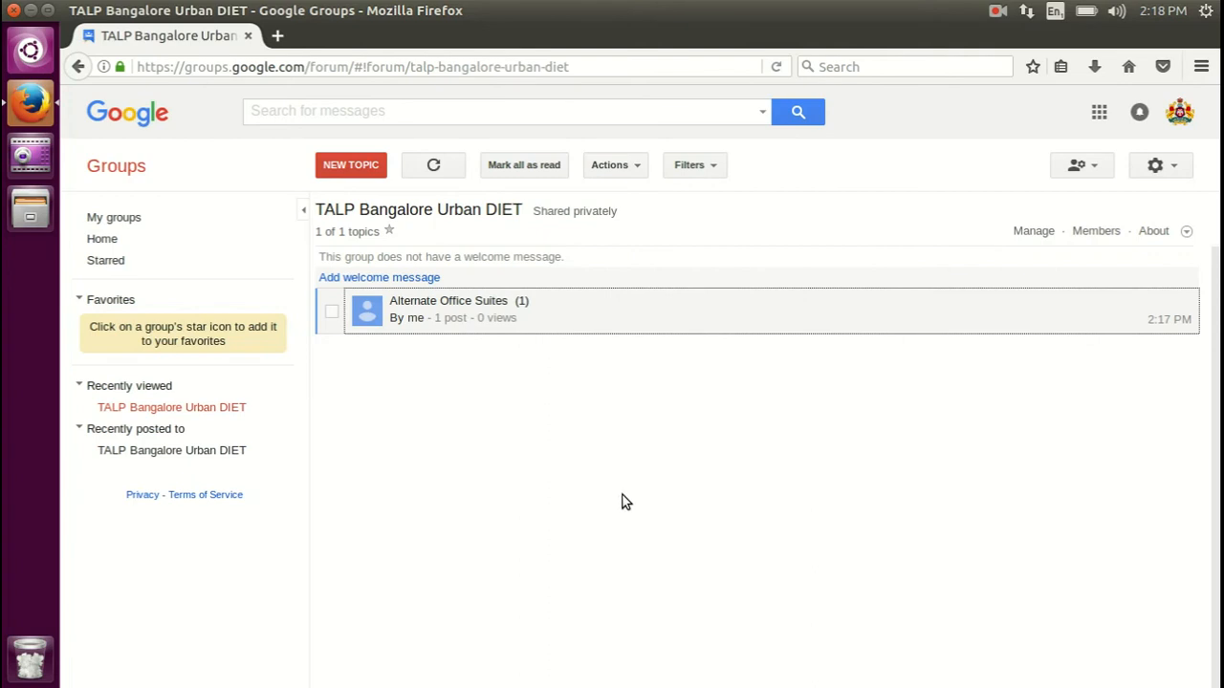
List all members in the group settings and remove the person with the Member role from the group.
left_click(1173, 171)
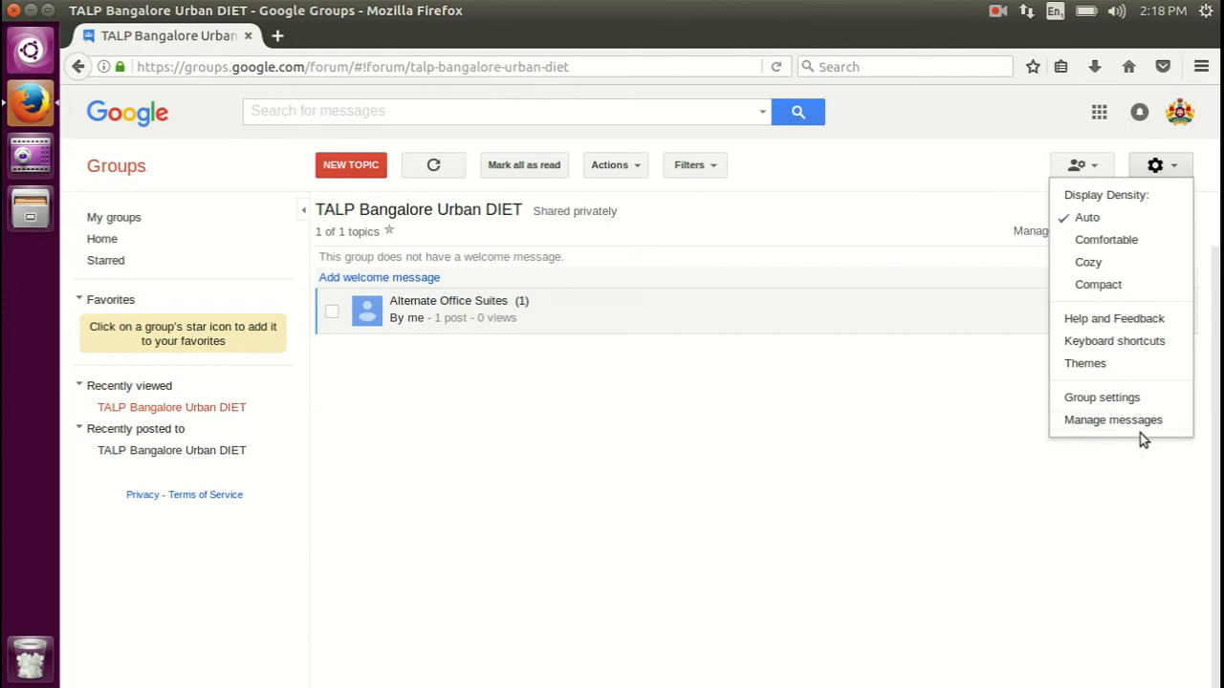
left_click(1126, 400)
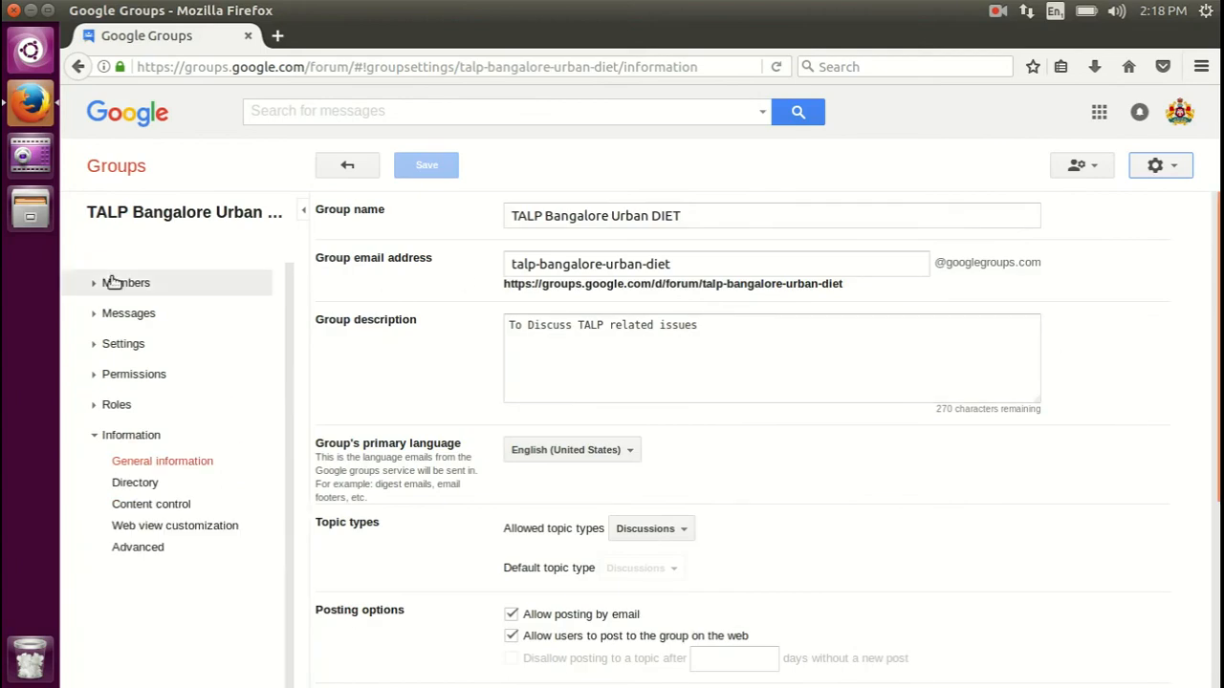
left_click(106, 285)
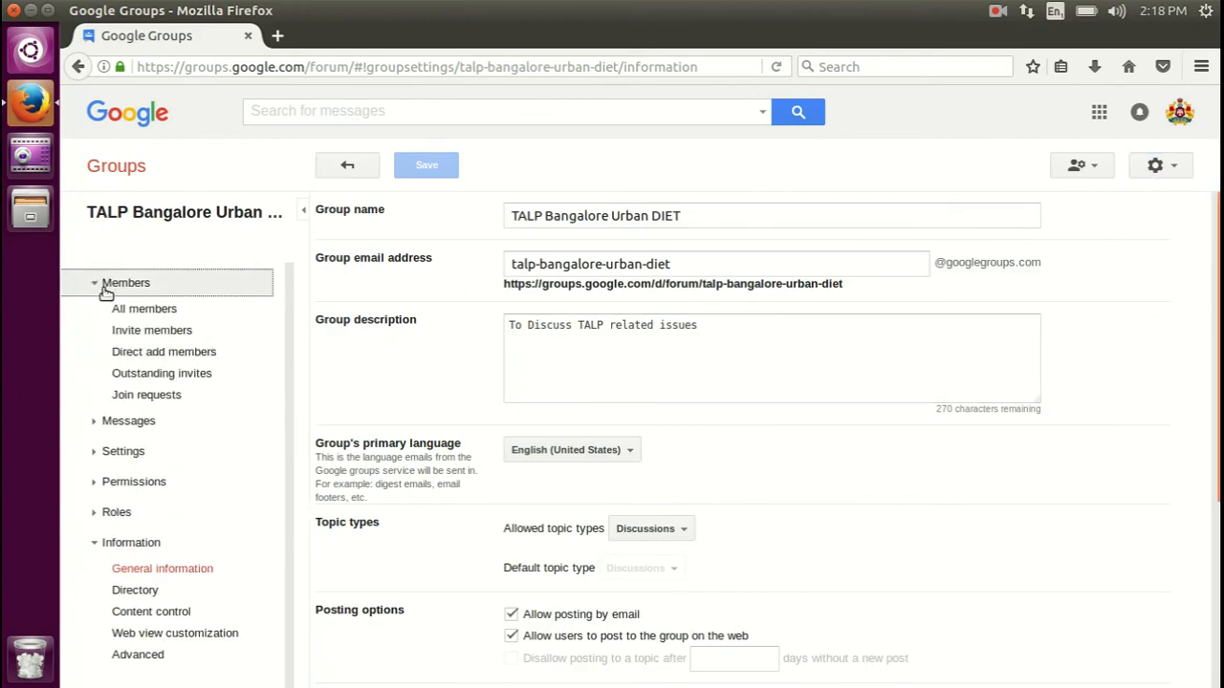
left_click(148, 311)
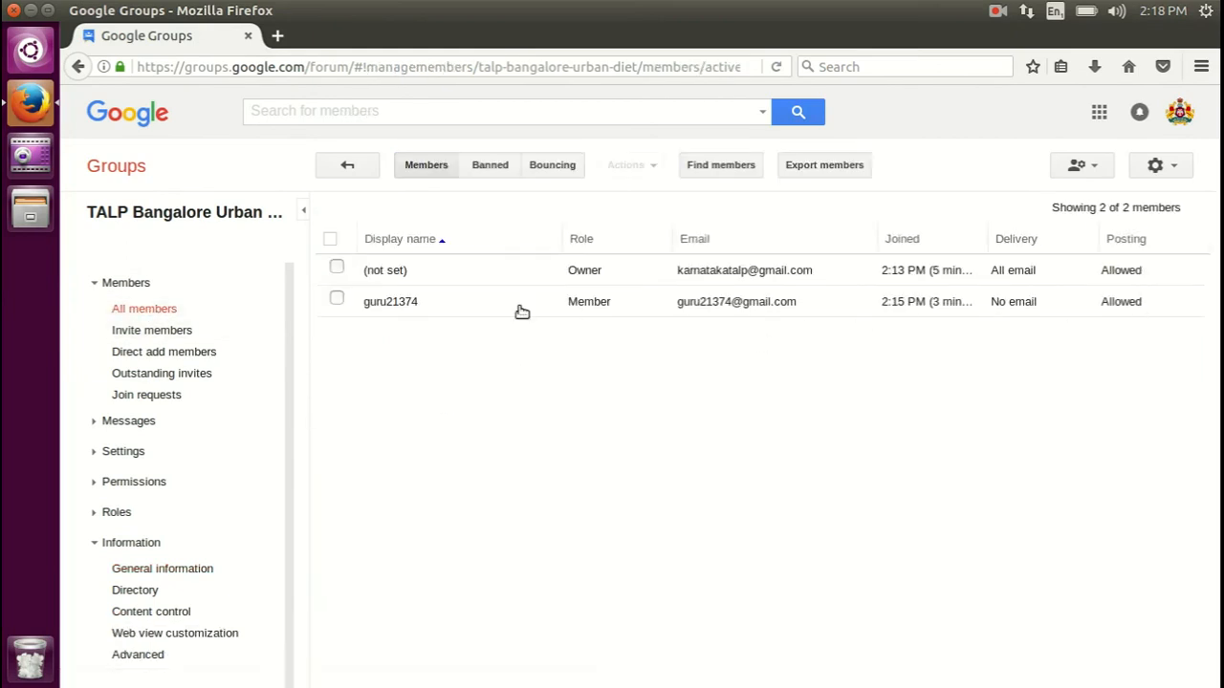
left_click(337, 301)
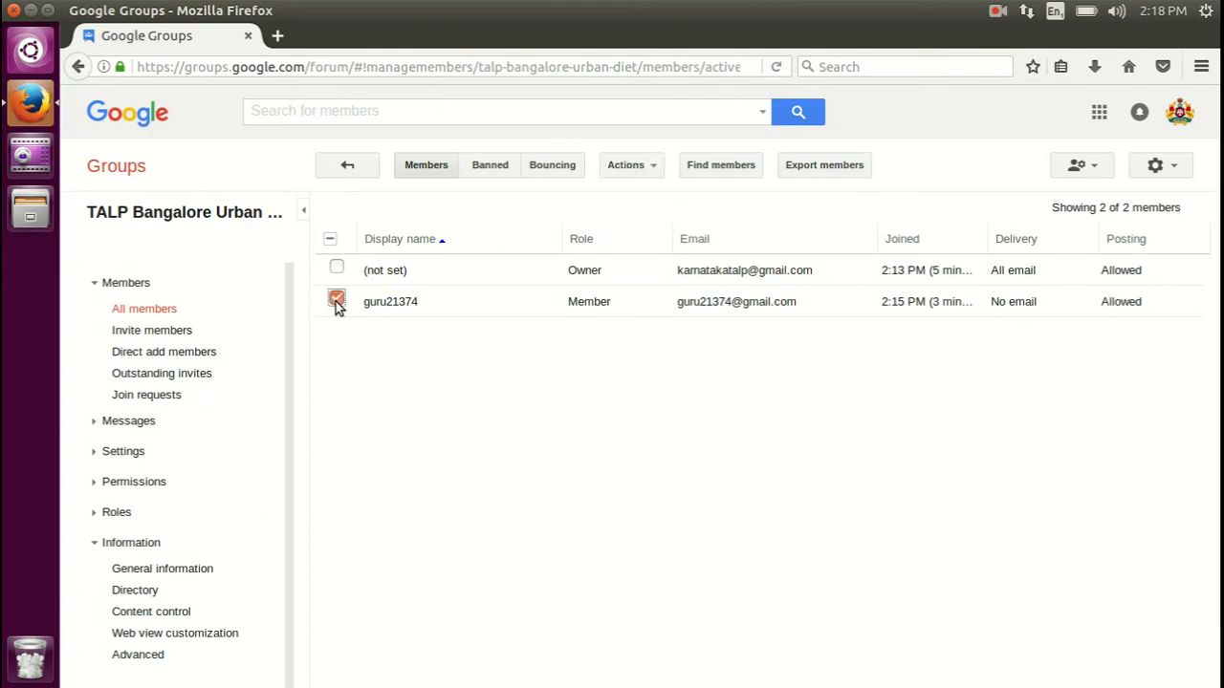
left_click(649, 169)
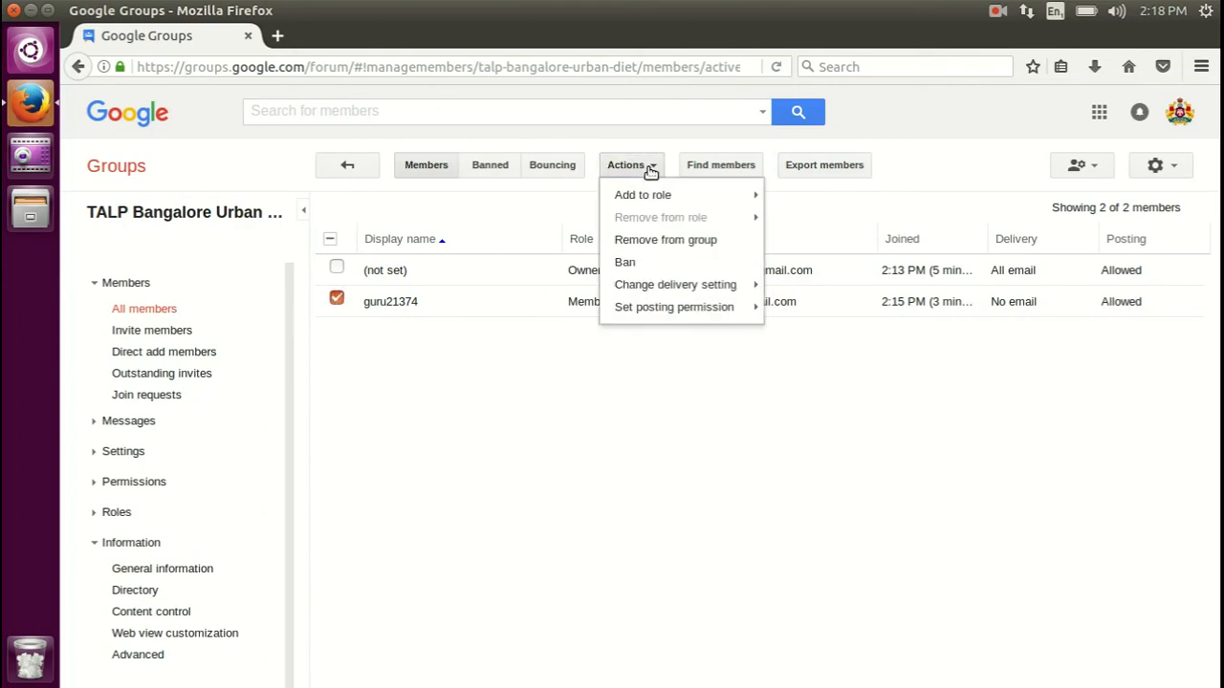
left_click(657, 242)
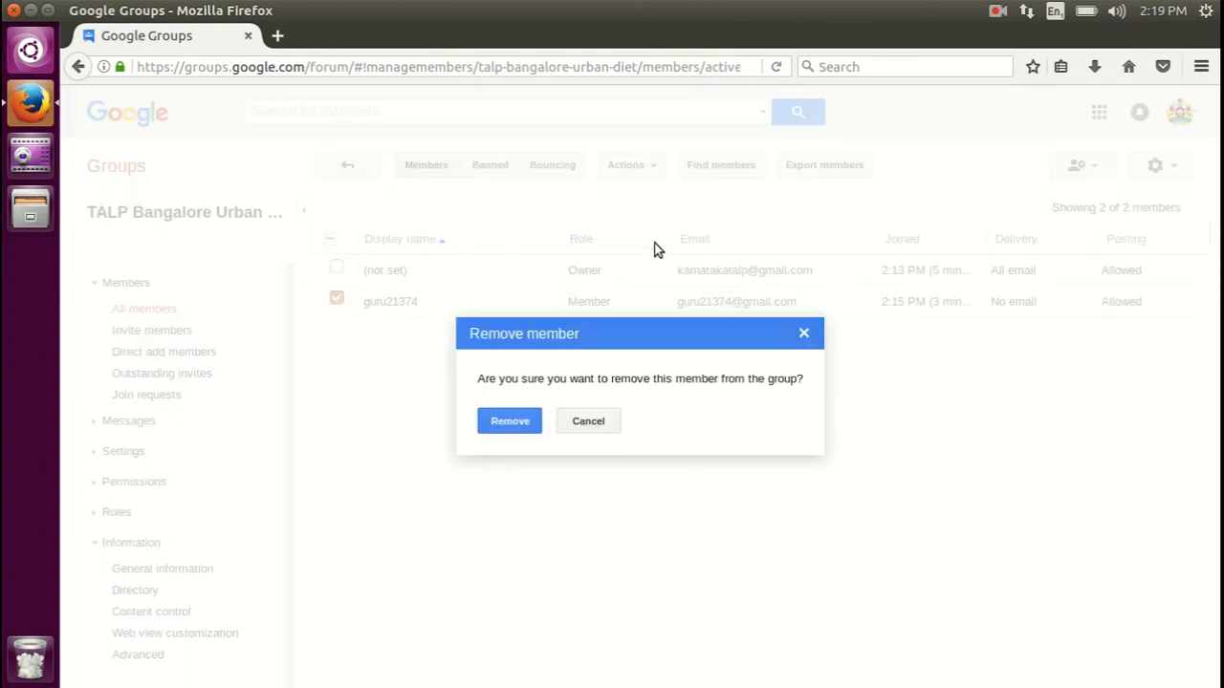
left_click(510, 422)
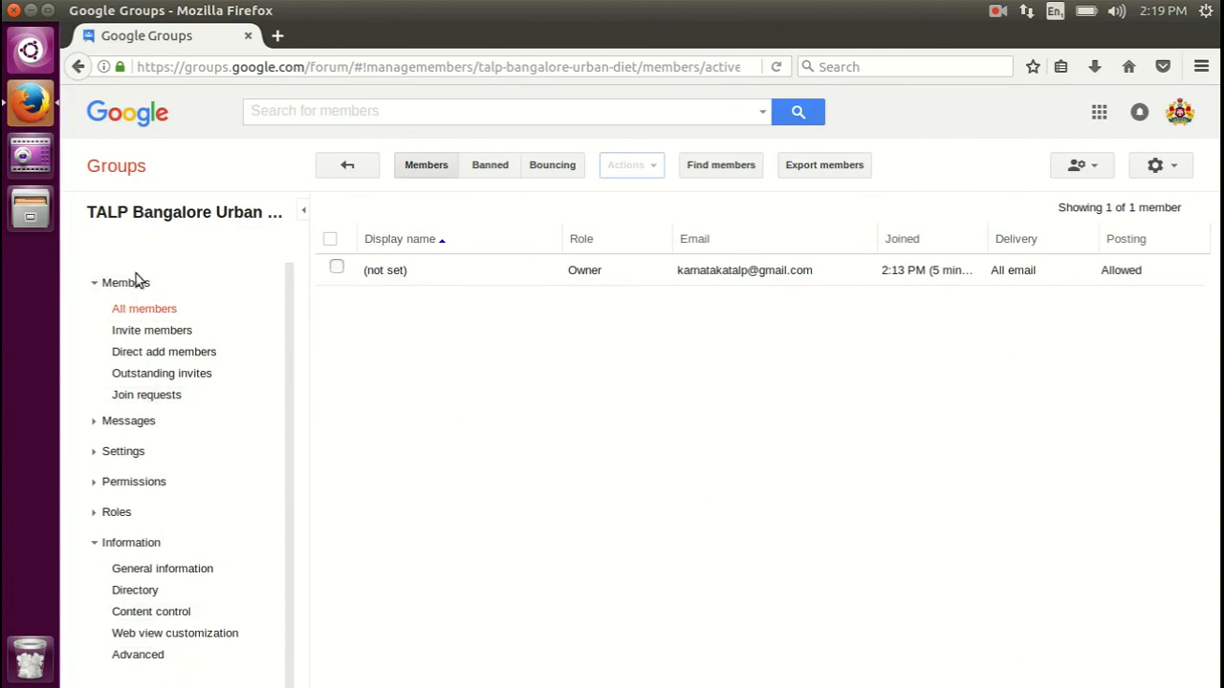
Permanently delete the TALP Bangalore Urban DIET group in the advanced settings and reload the My groups list to check it.
left_click(141, 658)
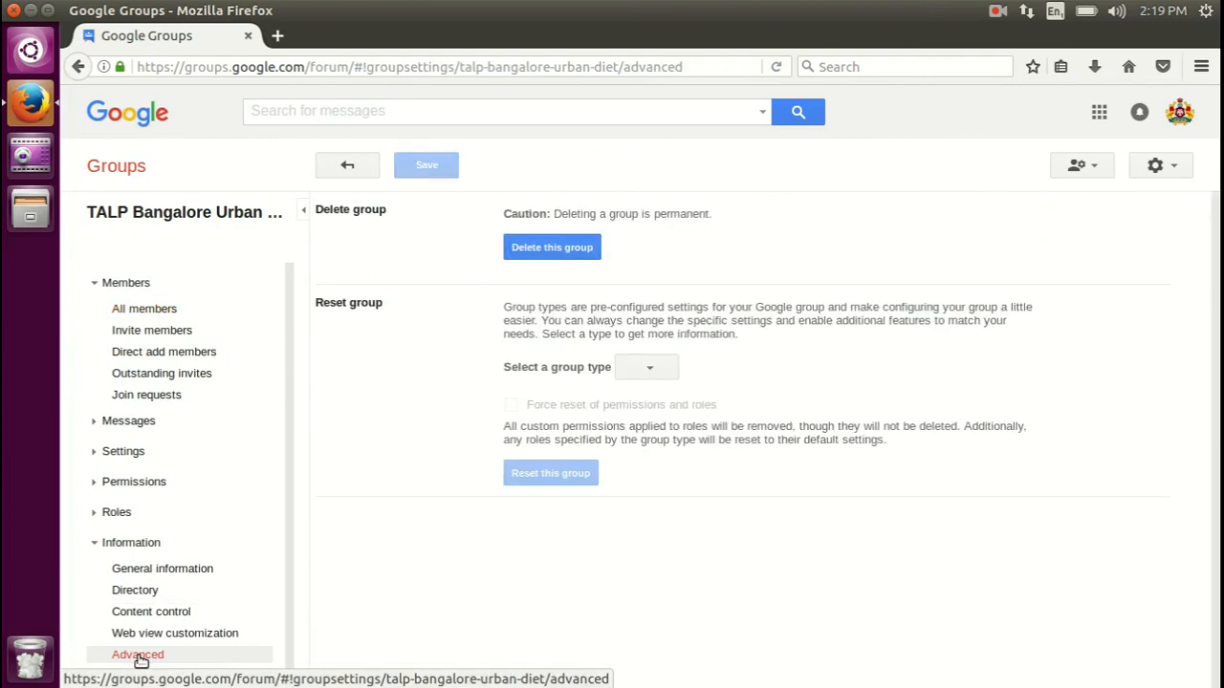
left_click(568, 249)
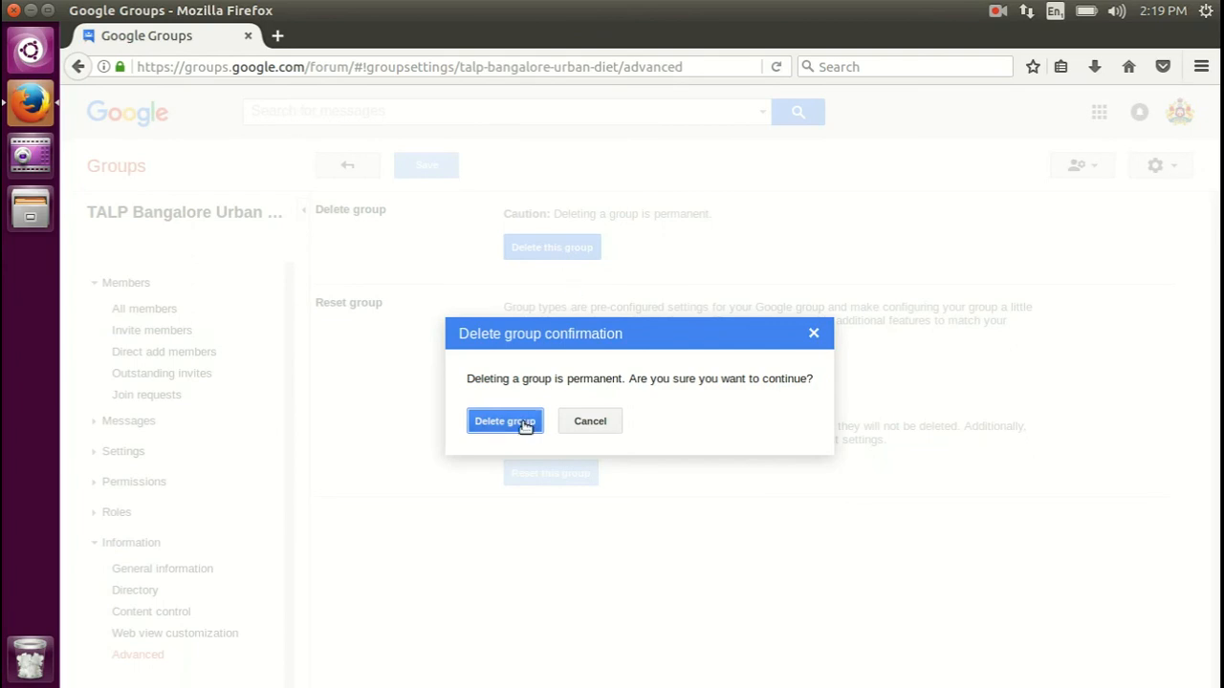
left_click(524, 423)
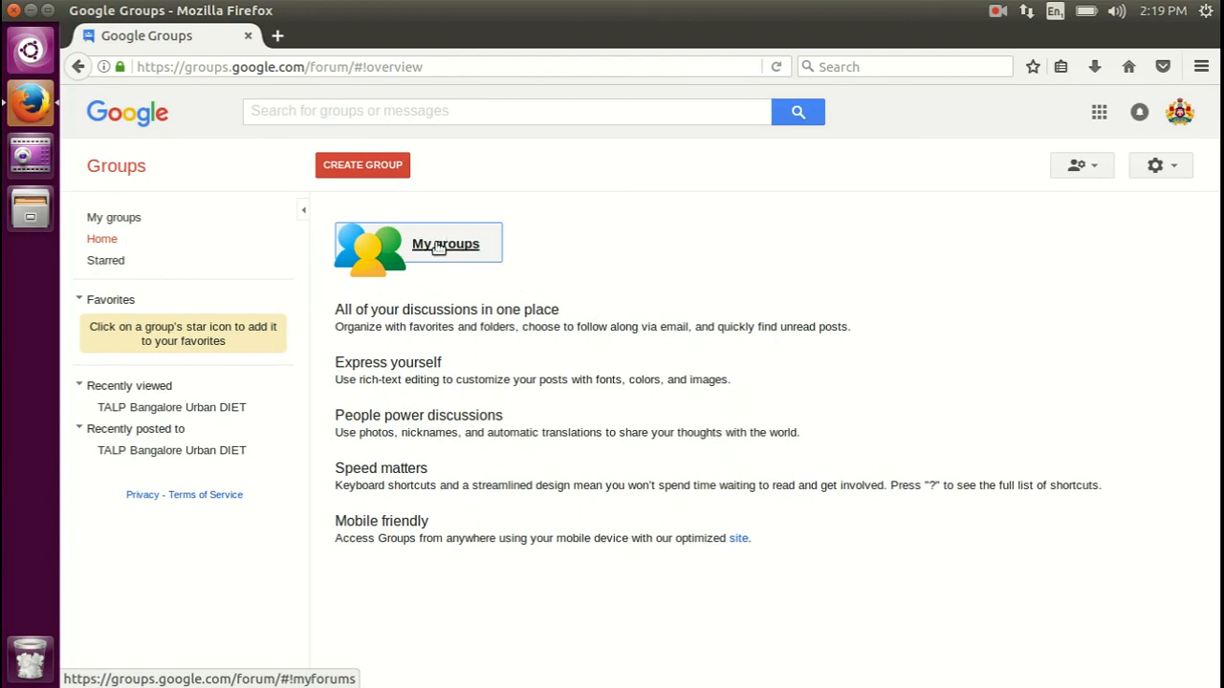
left_click(437, 244)
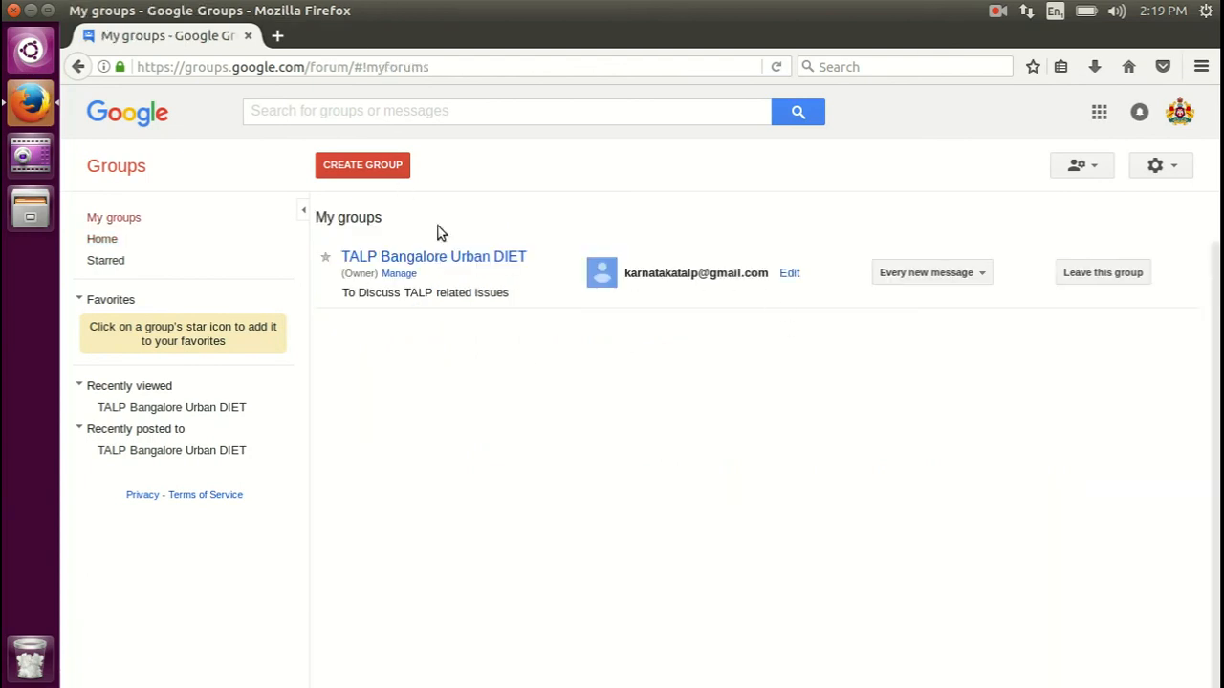
left_click(775, 66)
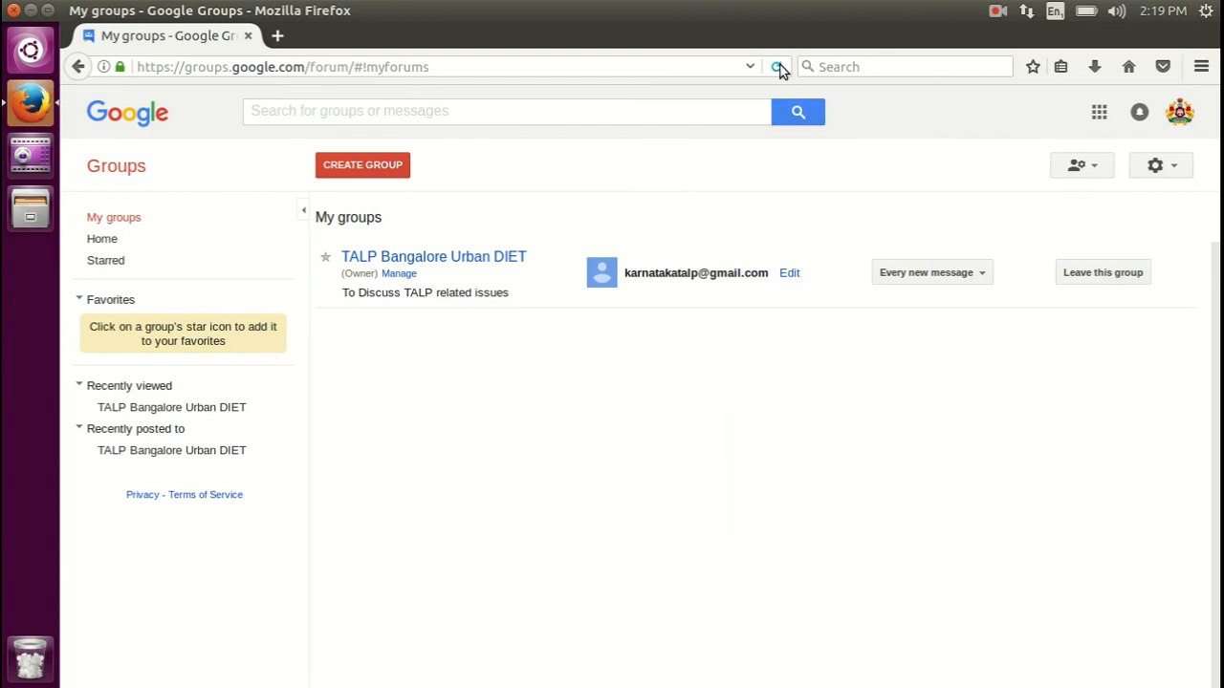